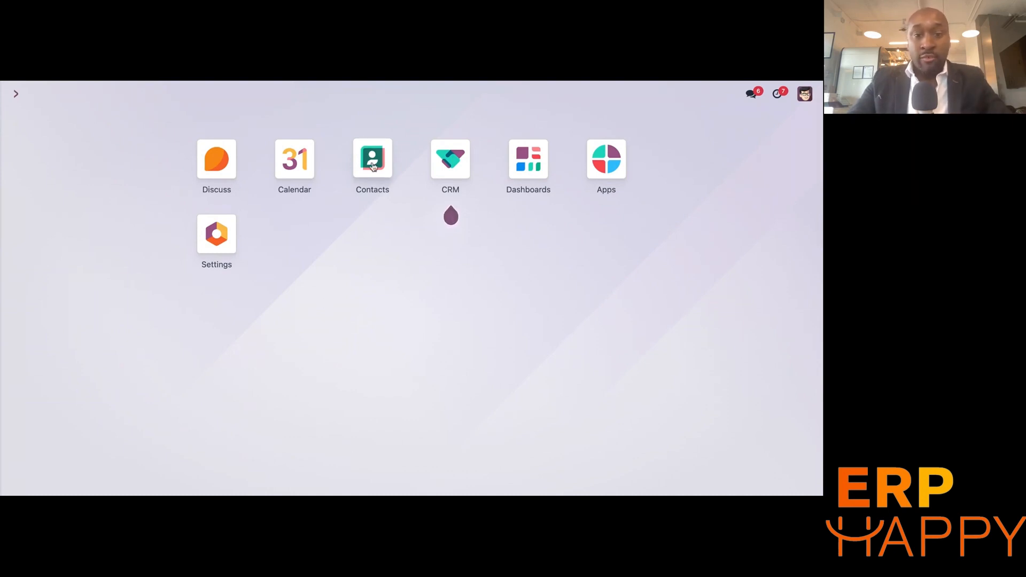
Open Contacts, switch to the list view and show the Tags column
mouse_move(452, 176)
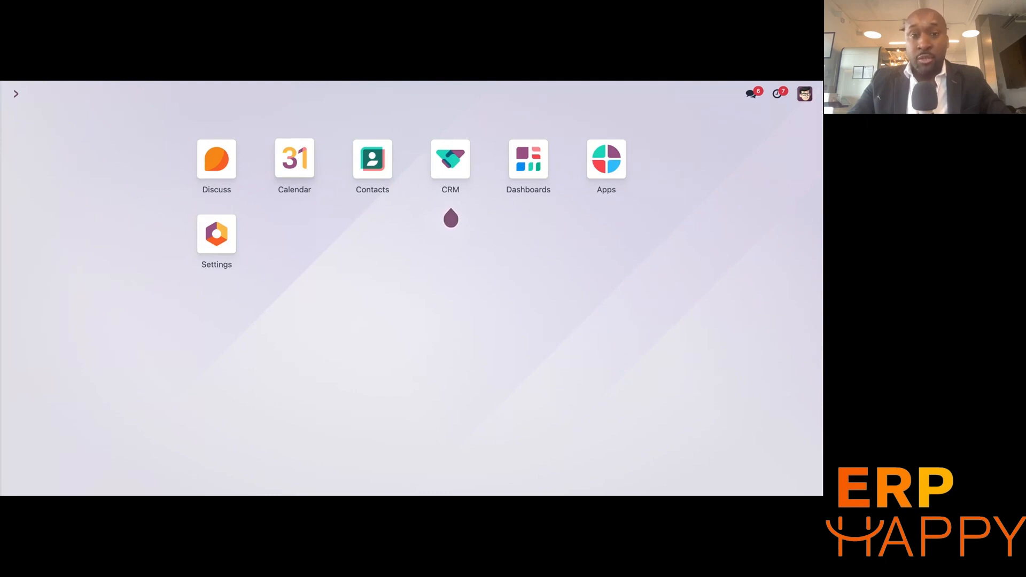
click(372, 167)
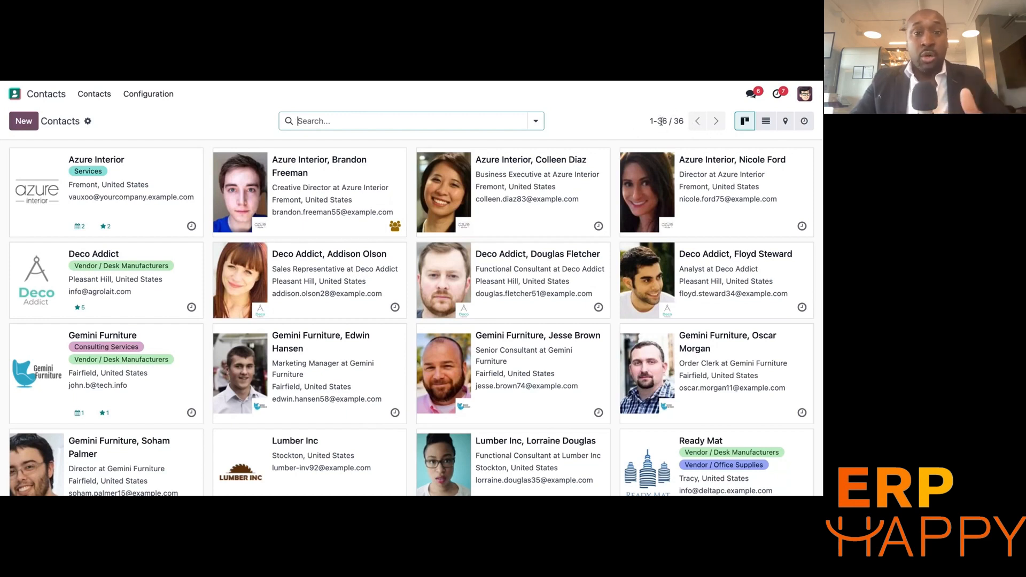
click(766, 122)
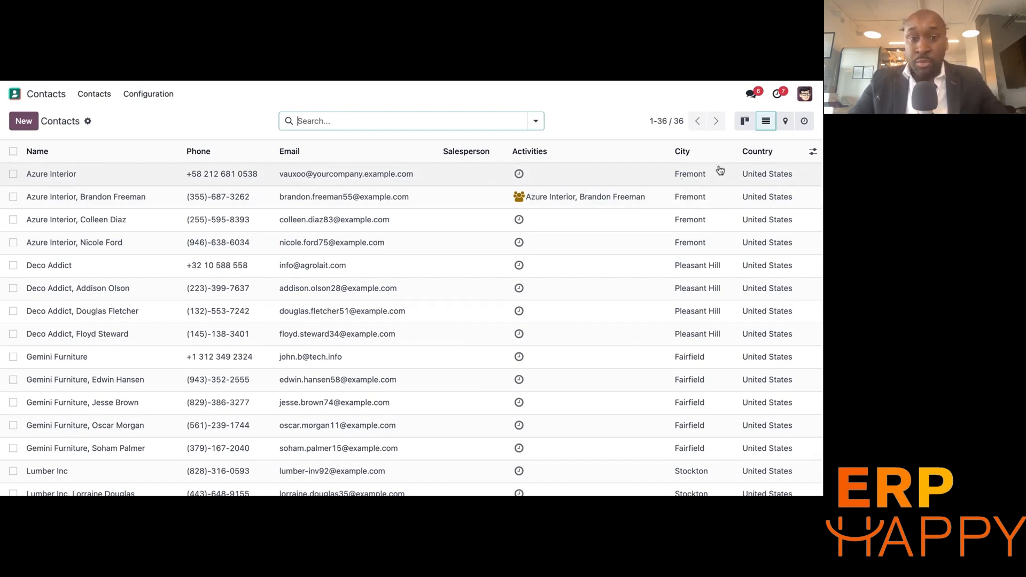
click(813, 155)
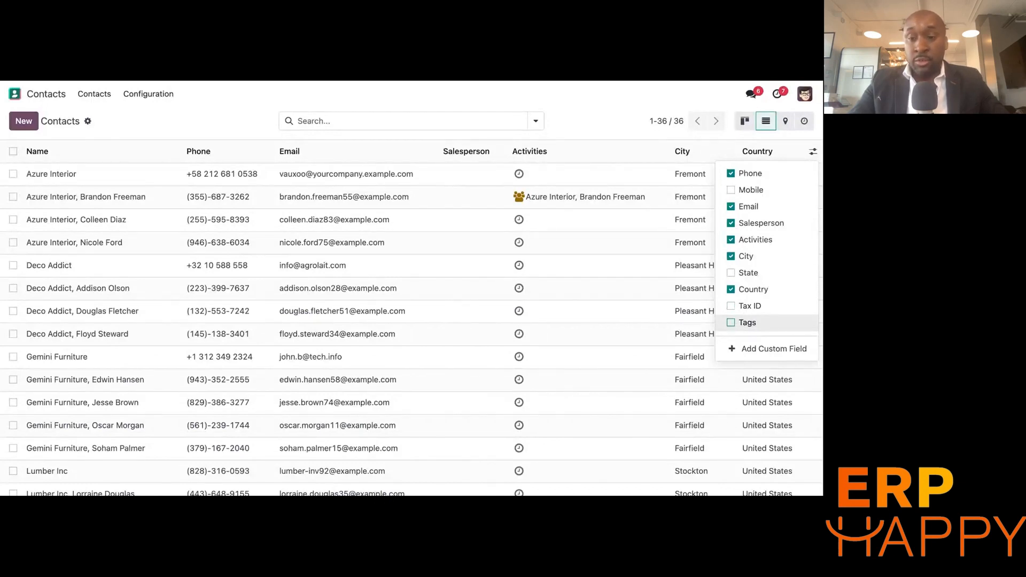
click(747, 323)
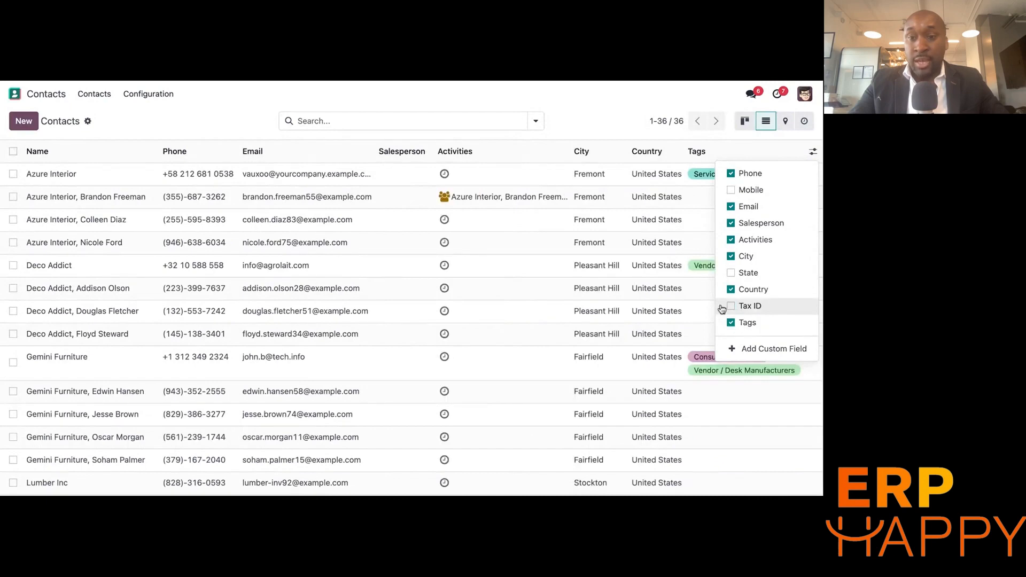
click(639, 140)
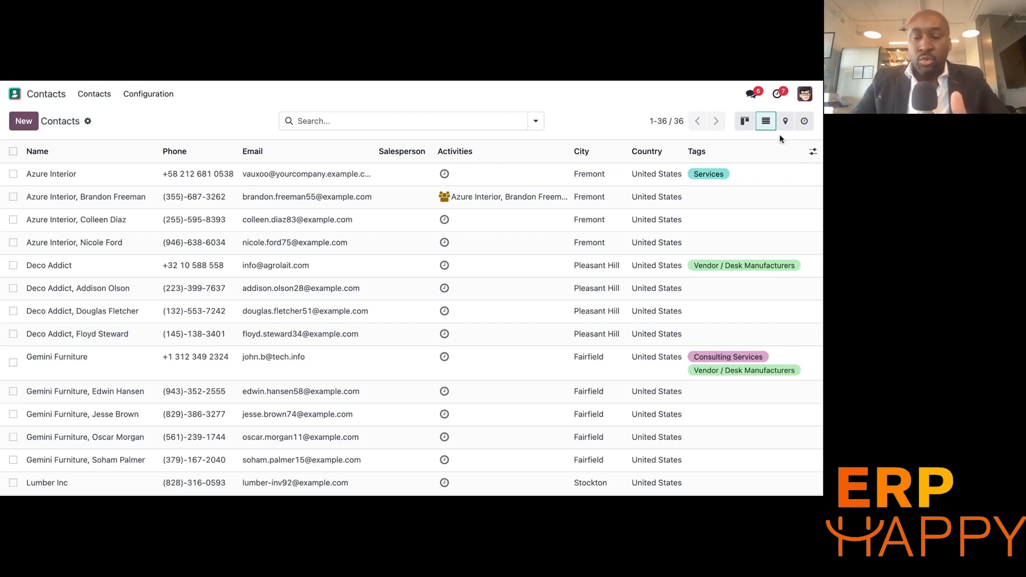
Look at the contacts on the map and in the activity view, and return to the home screen
click(786, 121)
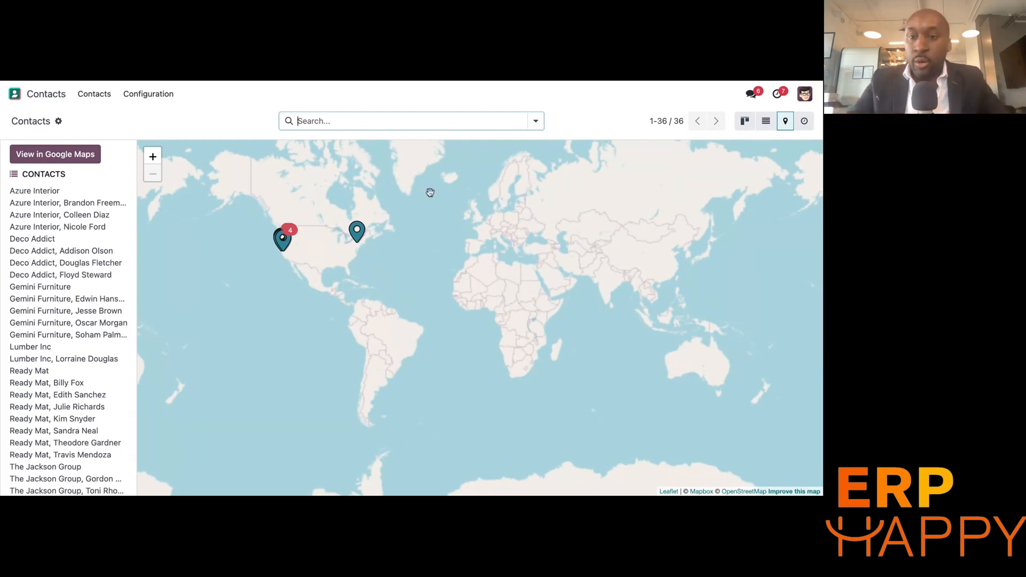
click(804, 121)
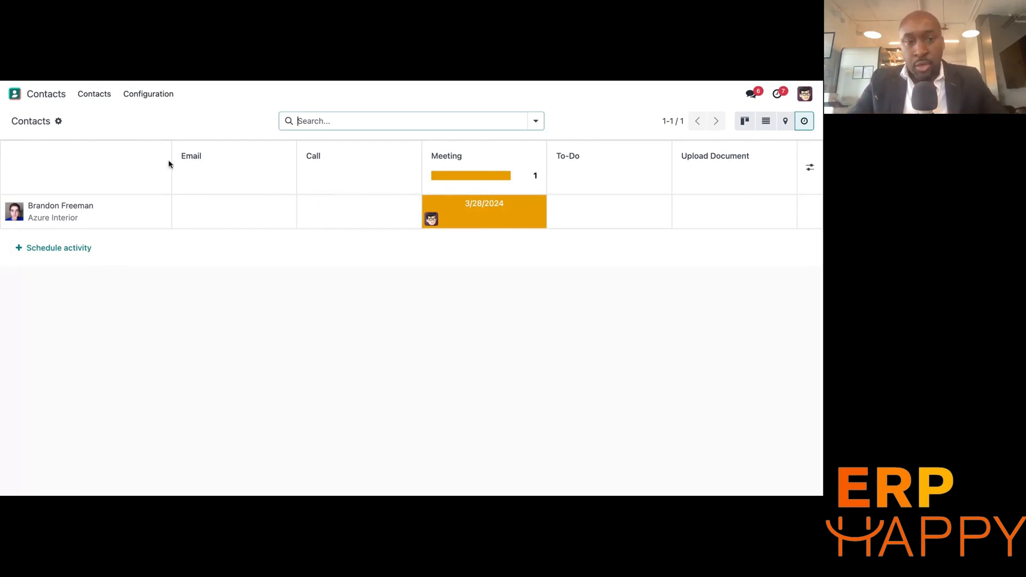
click(15, 101)
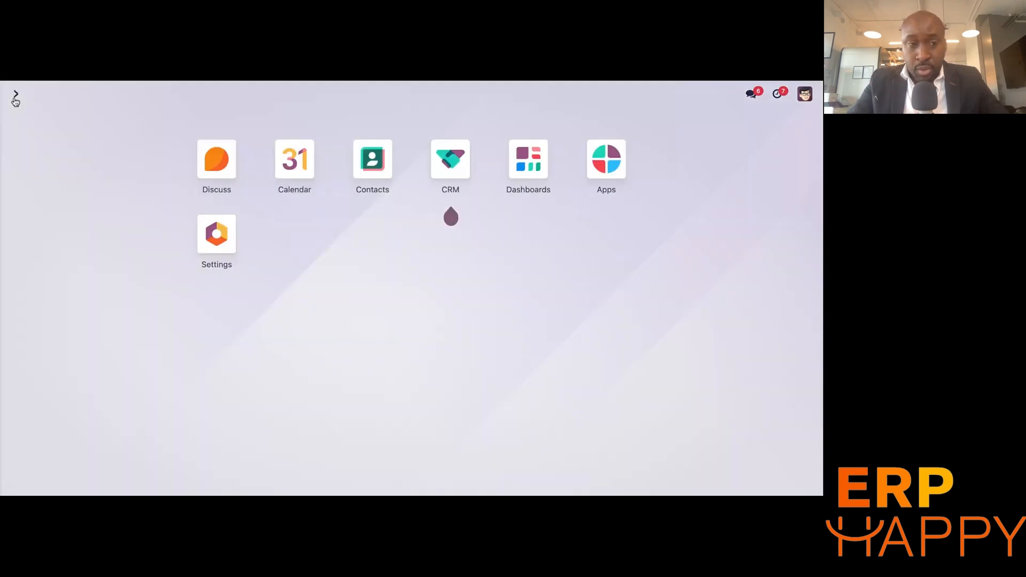
Open the contact record of Azure Interior's Creative Director and check the choices for its linked company
click(369, 162)
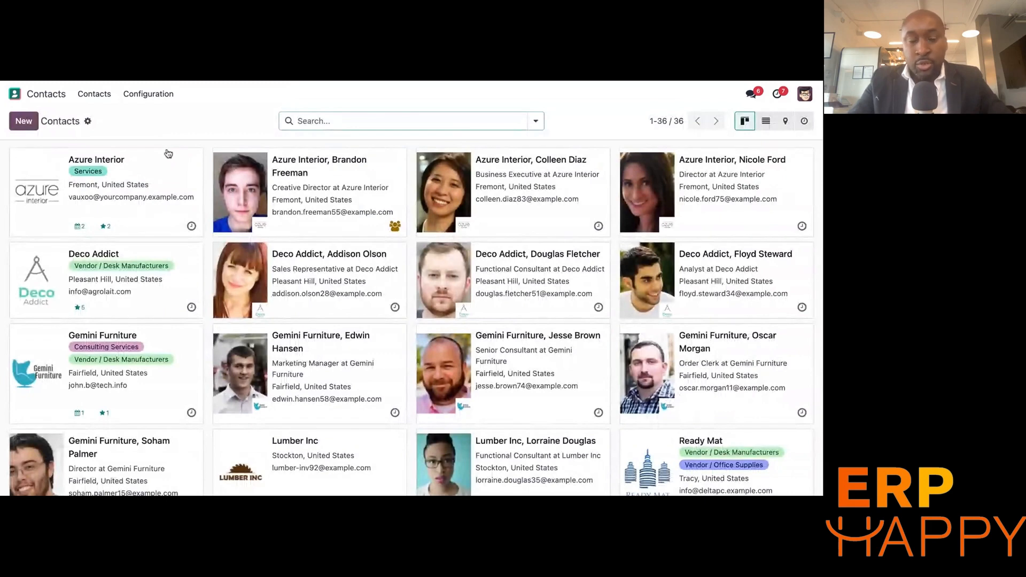
click(316, 175)
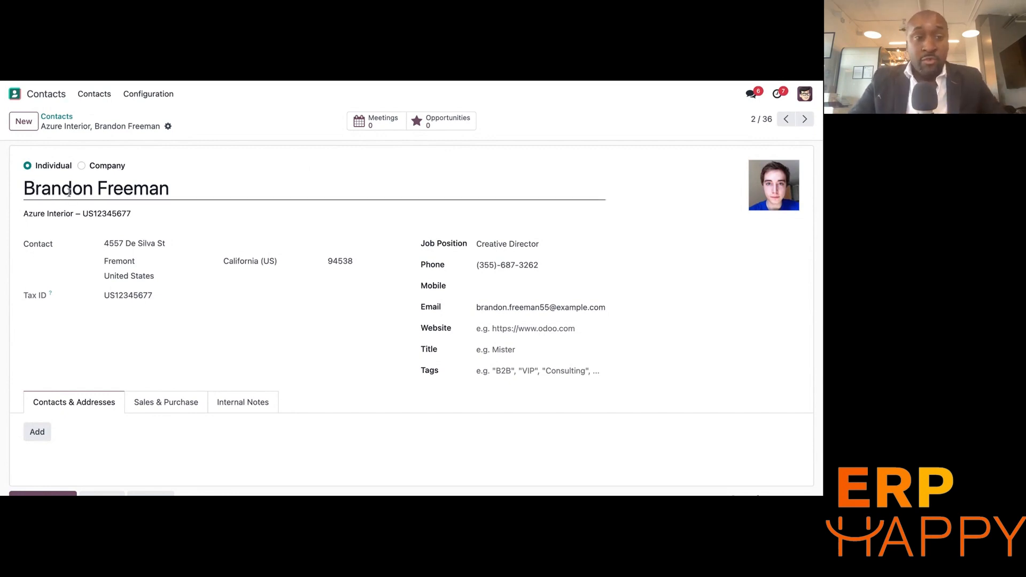
click(147, 215)
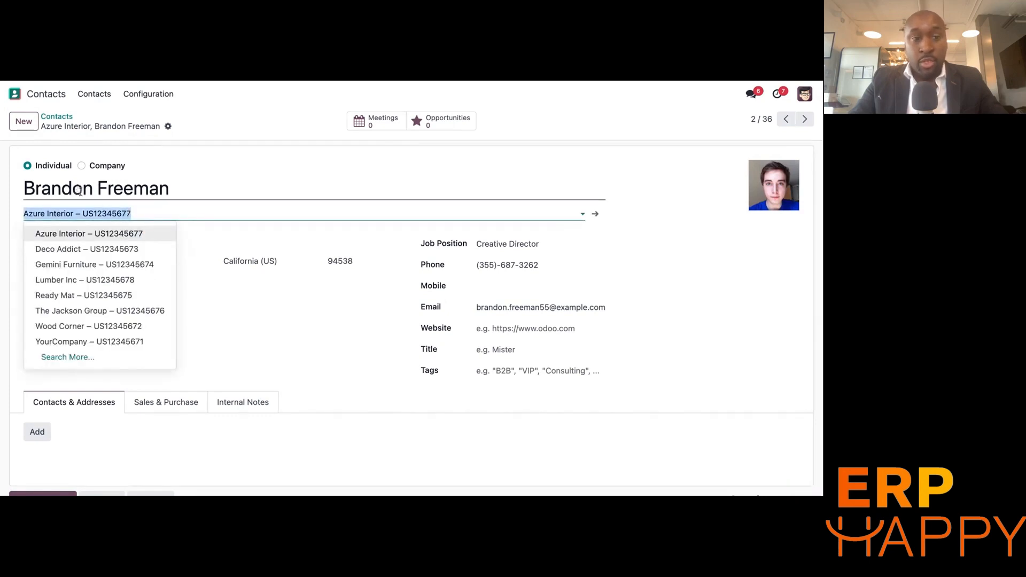
click(157, 213)
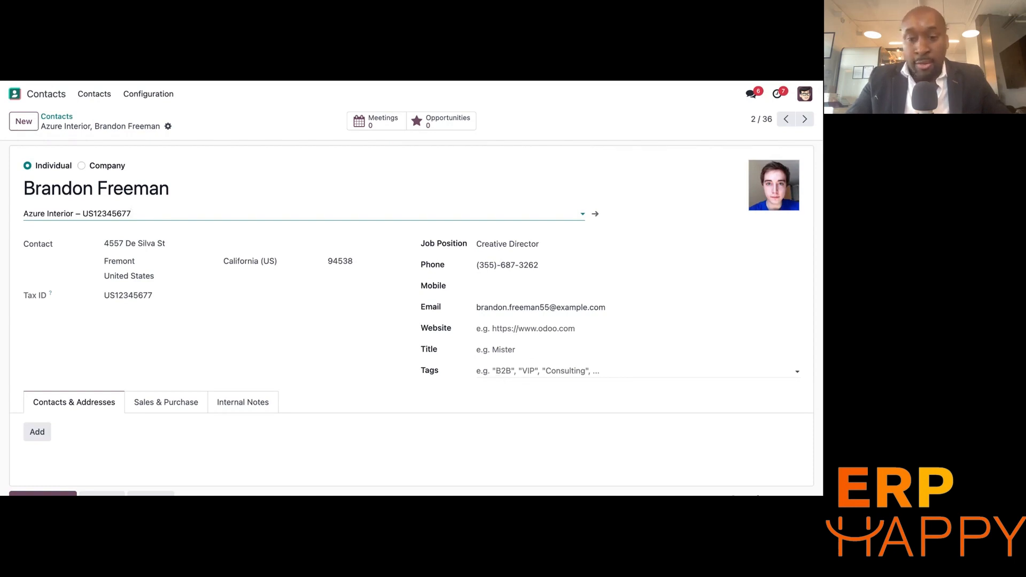
Create the tag "design industry" on the Creative Director's contact record
click(497, 371)
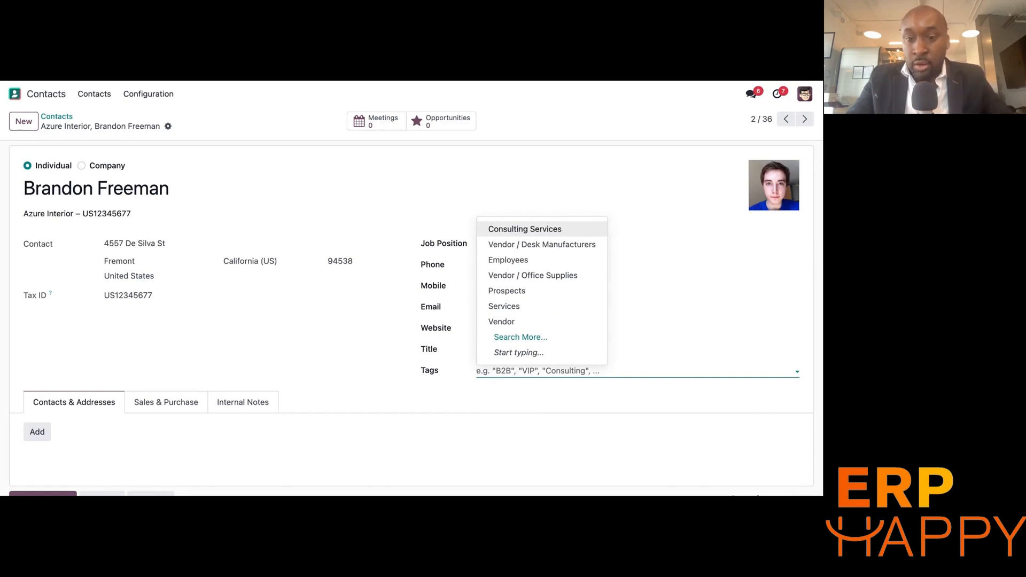
text(des)
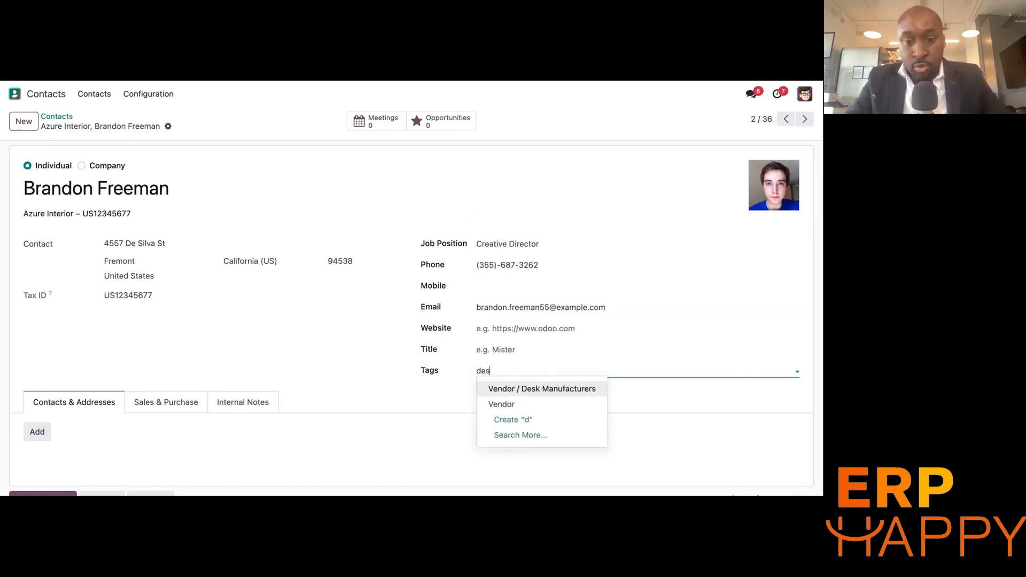
text(ign indus)
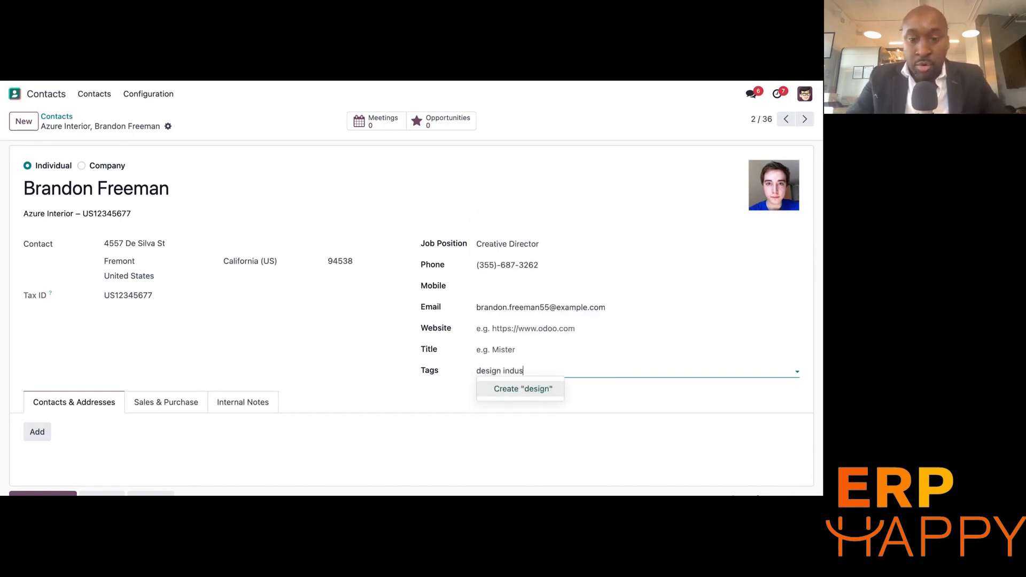
text(try)
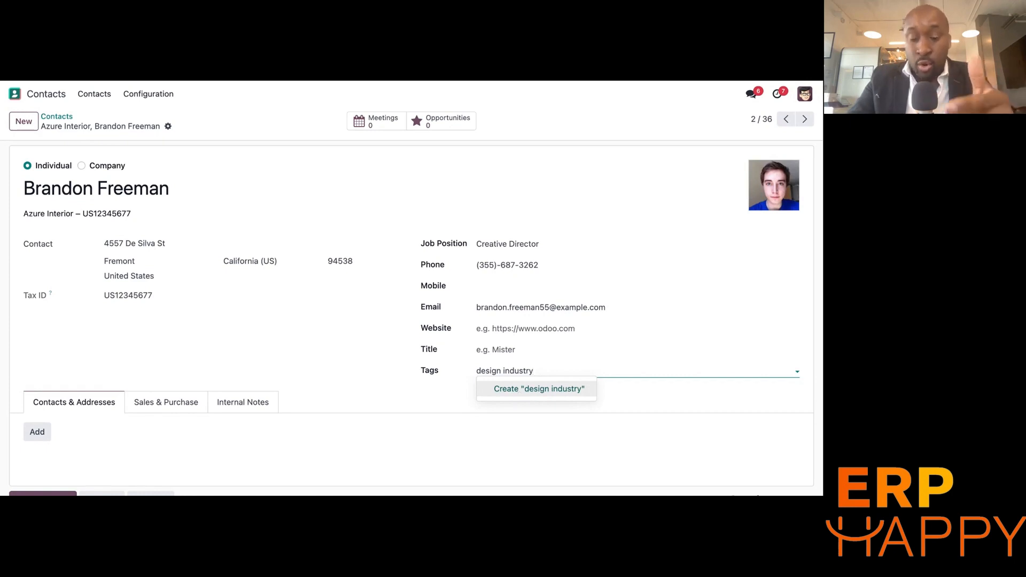
key(Return)
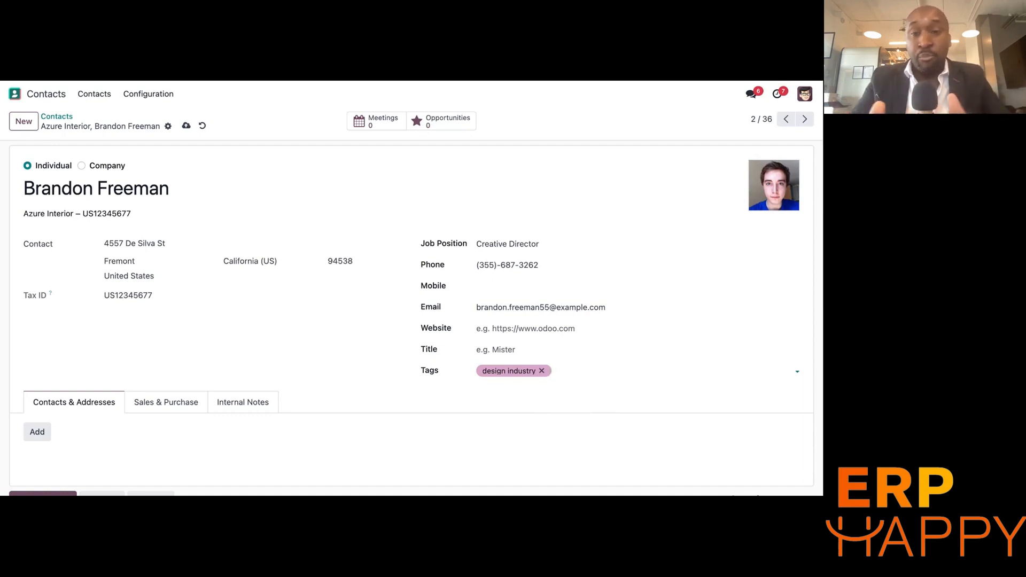
Create a second tag "2024Q1" on the same contact record
text(202)
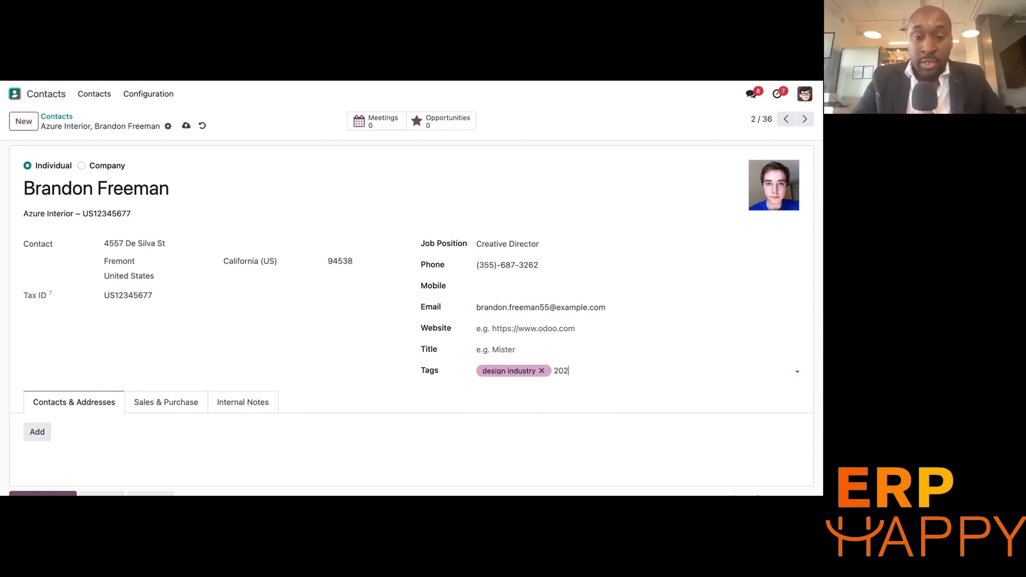
text(4Q1)
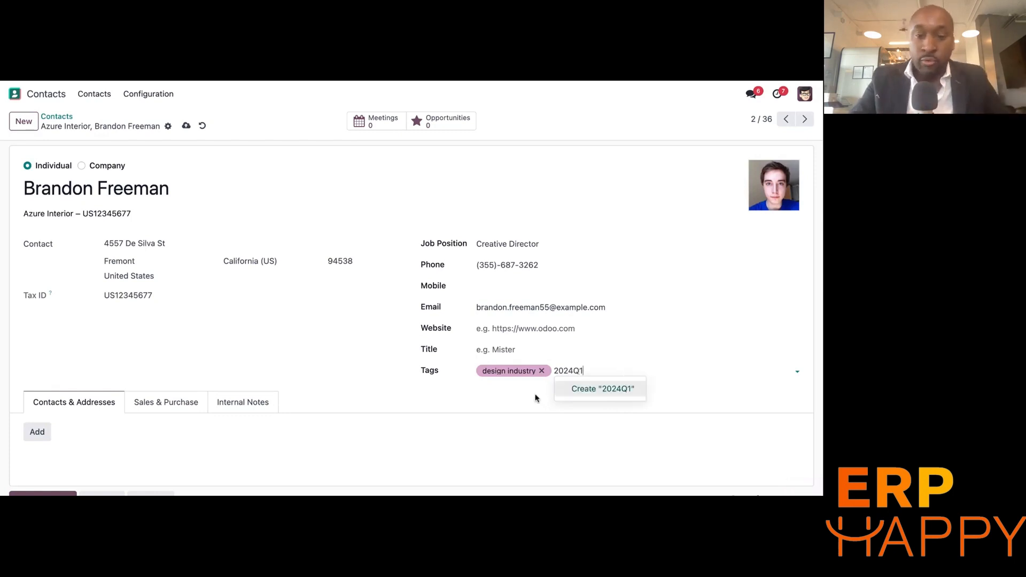
click(589, 390)
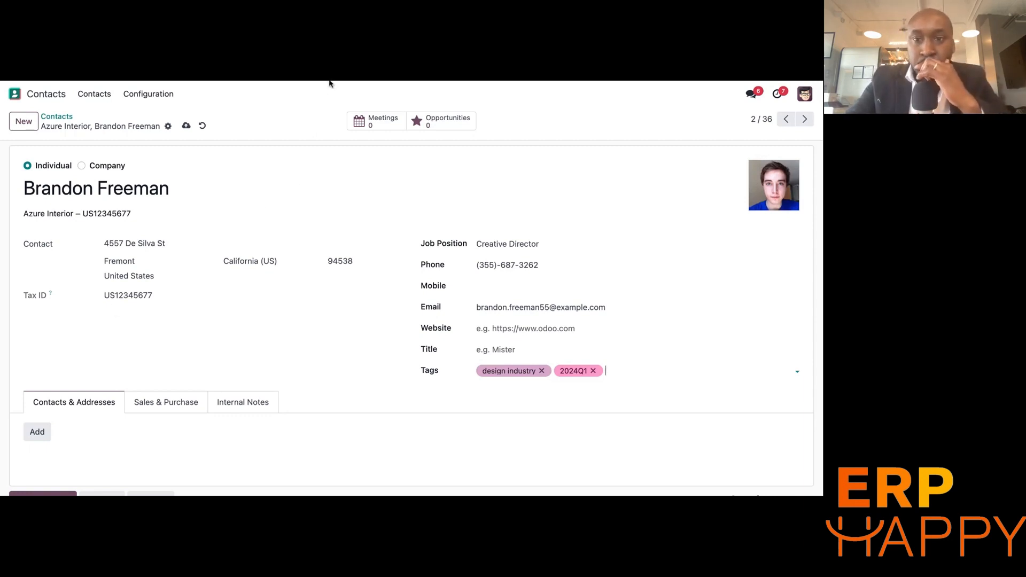
Find Studio among the available apps and activate it
click(17, 97)
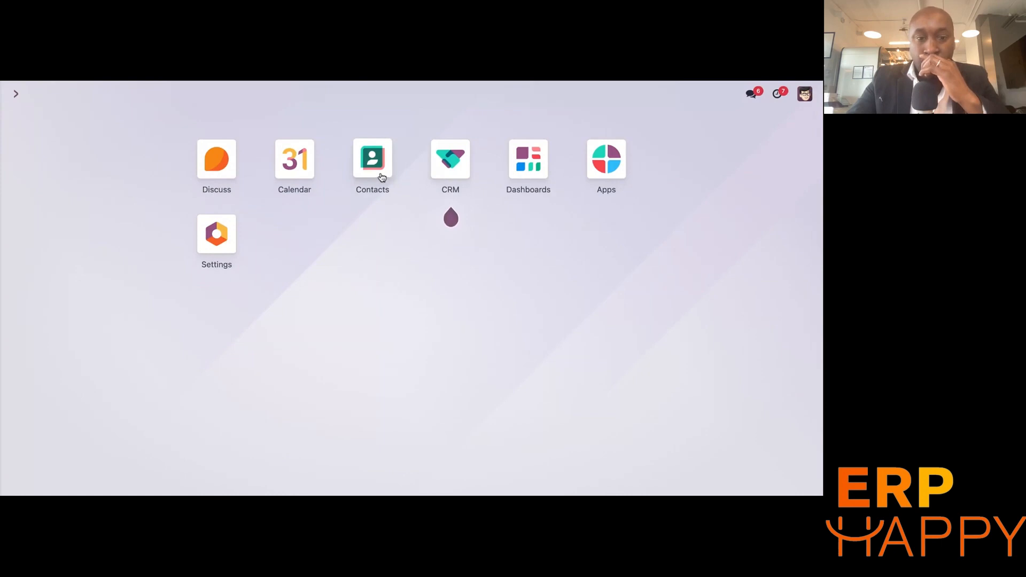
click(594, 169)
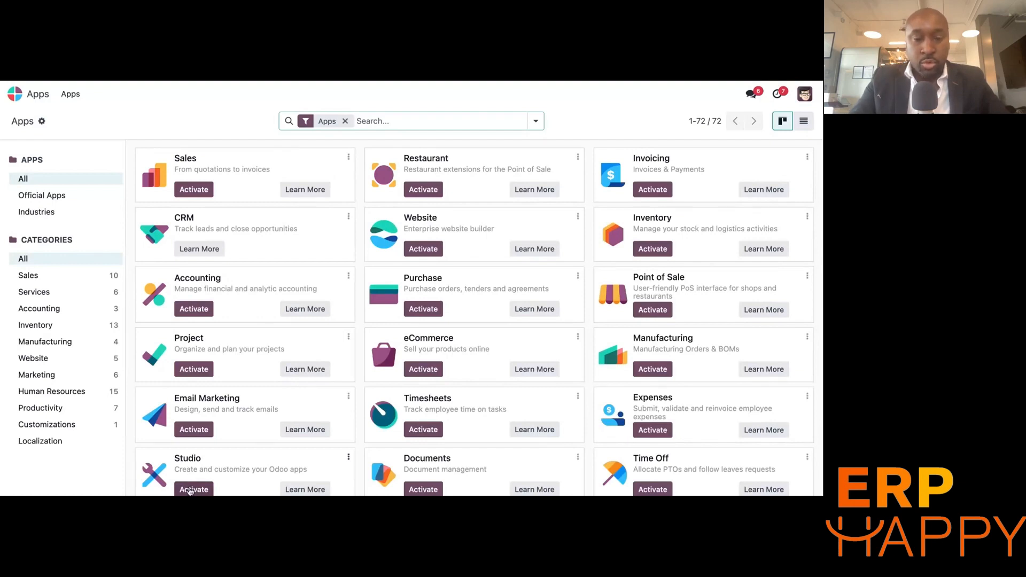
key(Down)
key(Down)
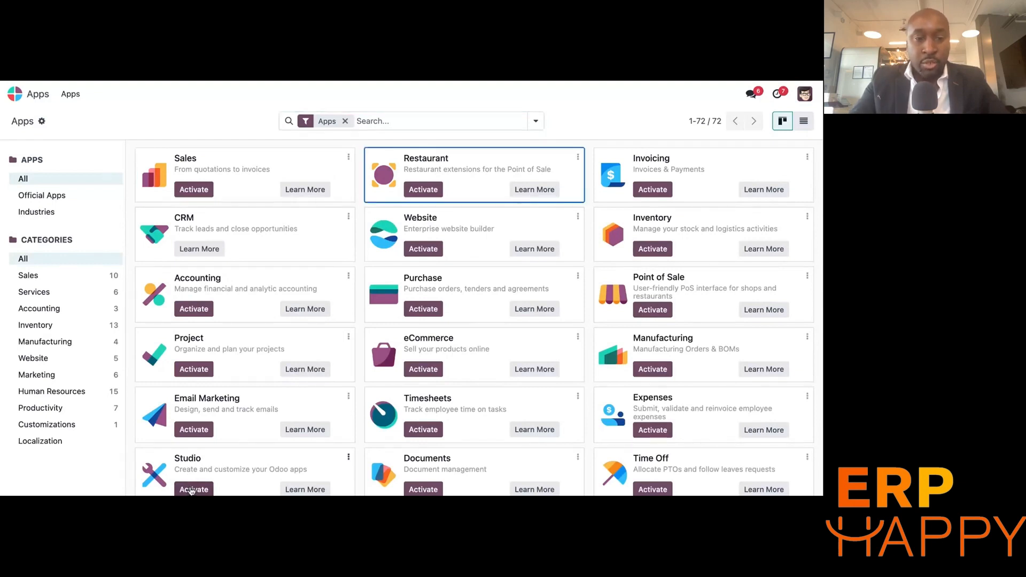
click(363, 345)
scroll(362, 344, down, 1)
scroll(361, 343, down, 3)
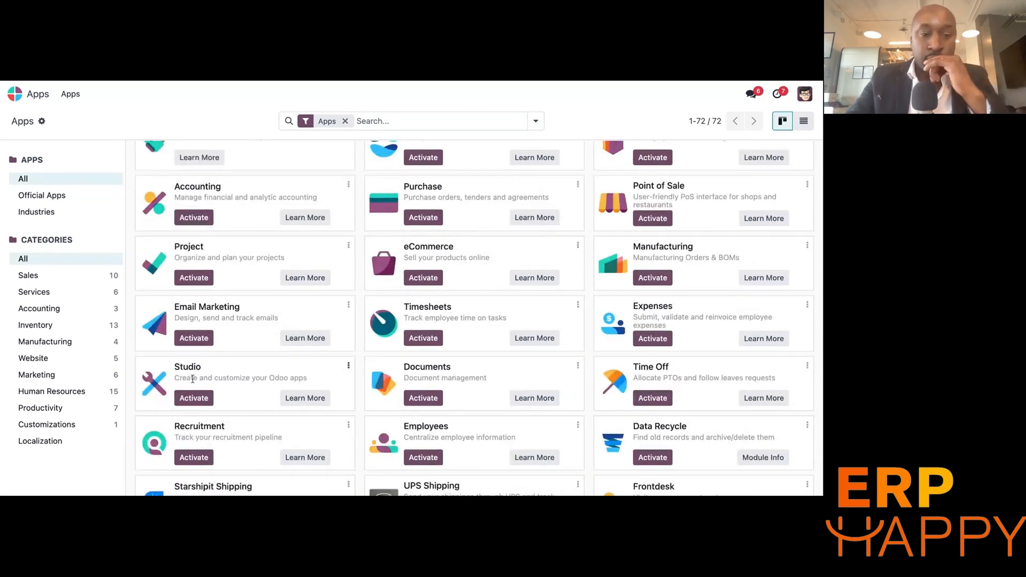
click(194, 397)
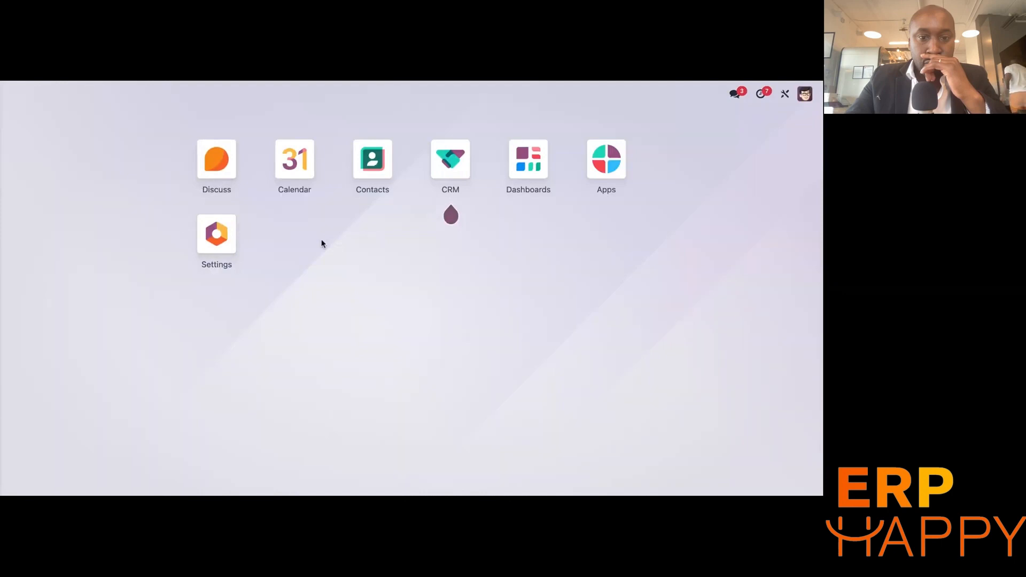
Open the Azure Interior Creative Director's contact form in Studio and add a text field below Tax ID
mouse_move(490, 206)
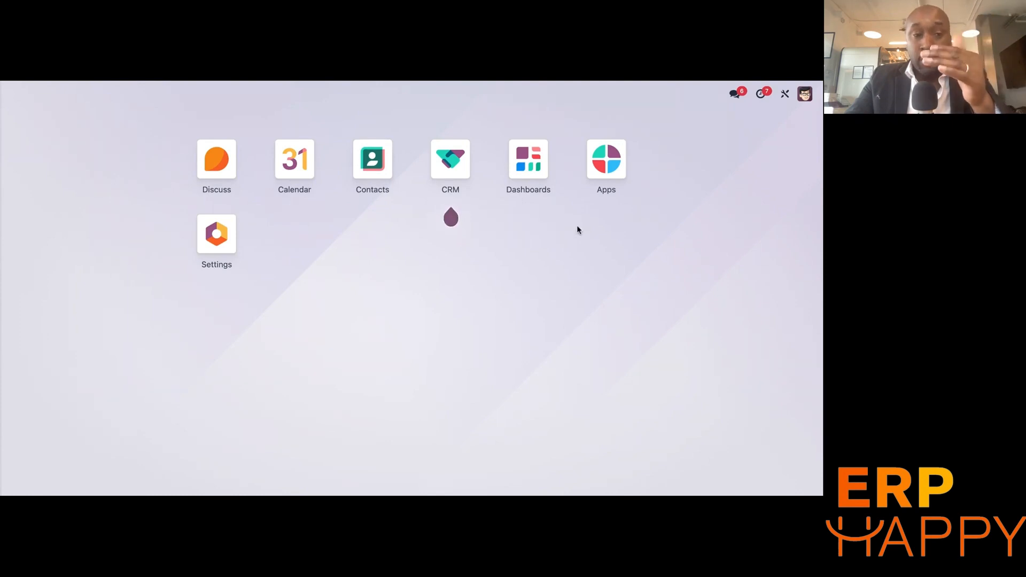
click(369, 173)
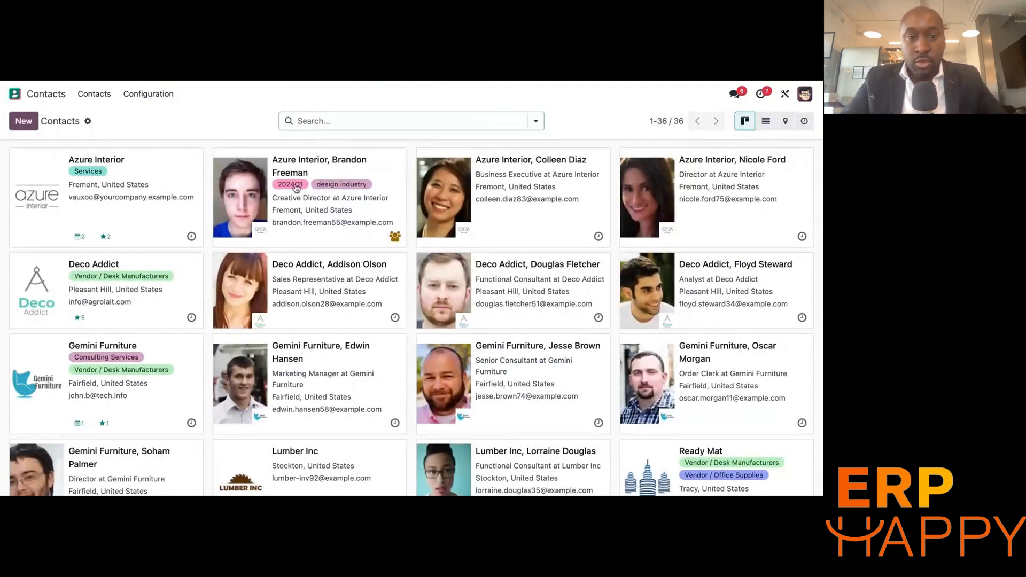
click(321, 172)
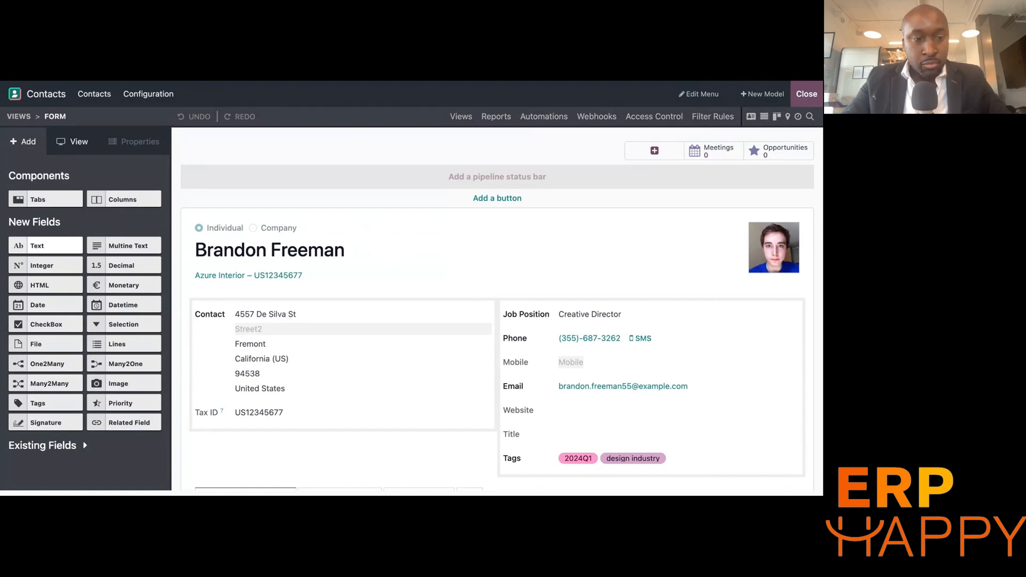
drag(32, 246, 225, 442)
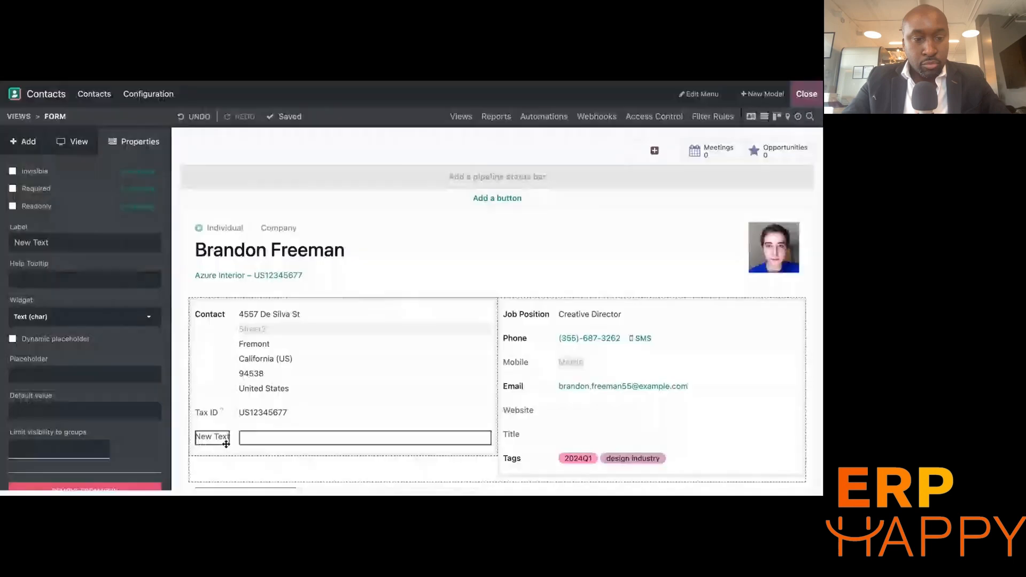
Set the label of the new text field to "Skillset" and review its remaining properties
click(57, 243)
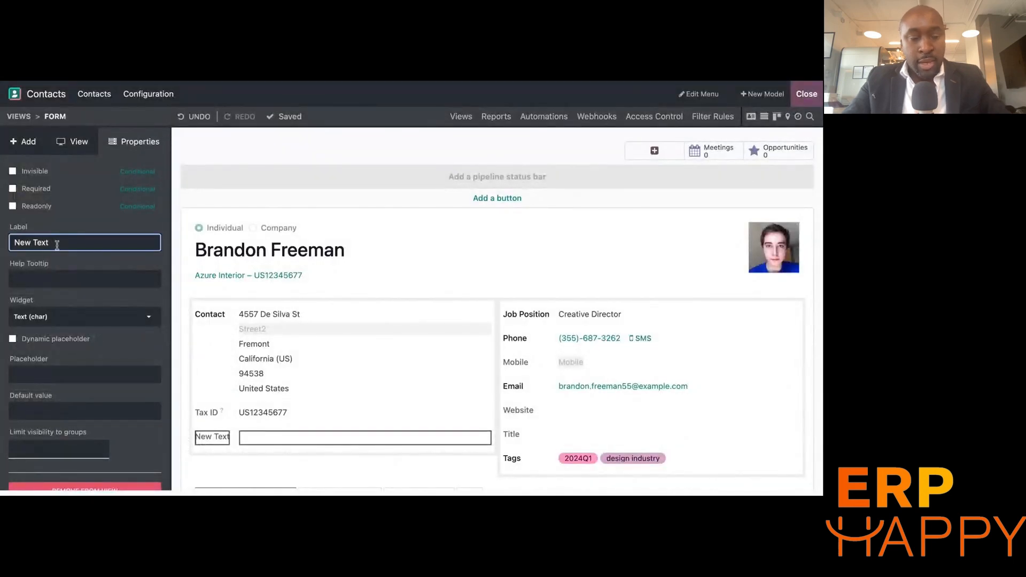
key(BackSpace)
key(BackSpace)
text(S)
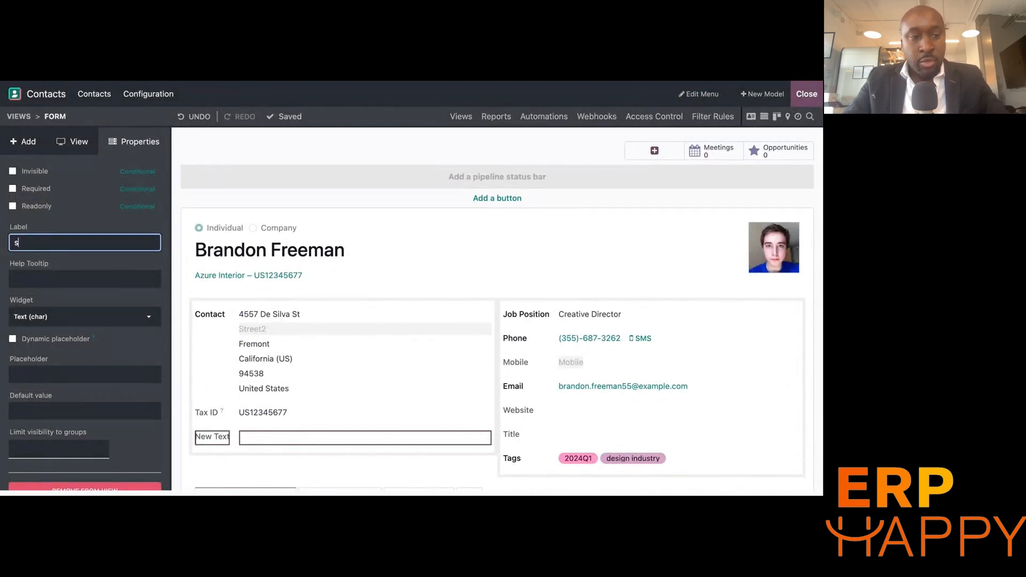
text(kill)
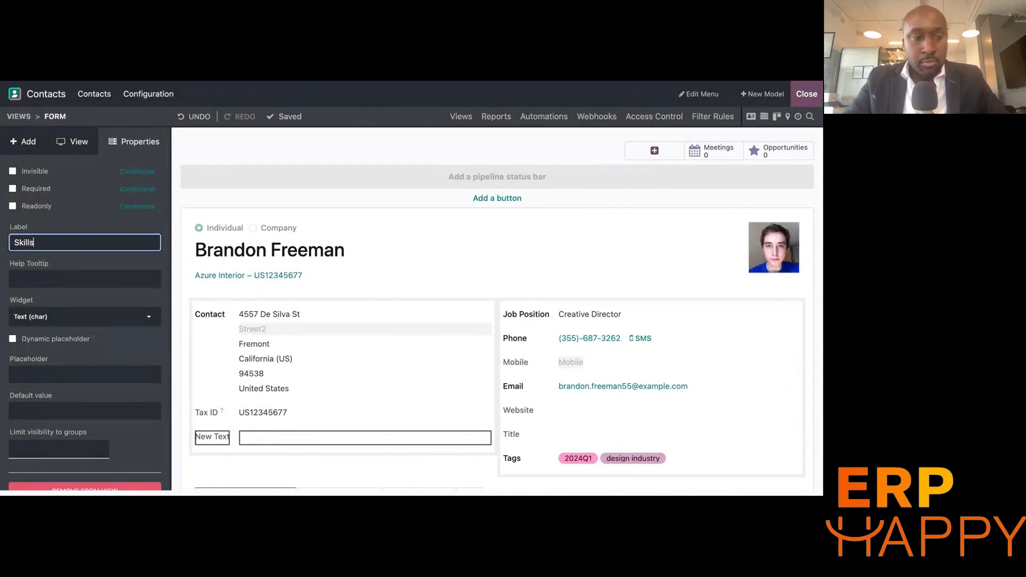
text(s)
key(BackSpace)
text(set)
click(164, 268)
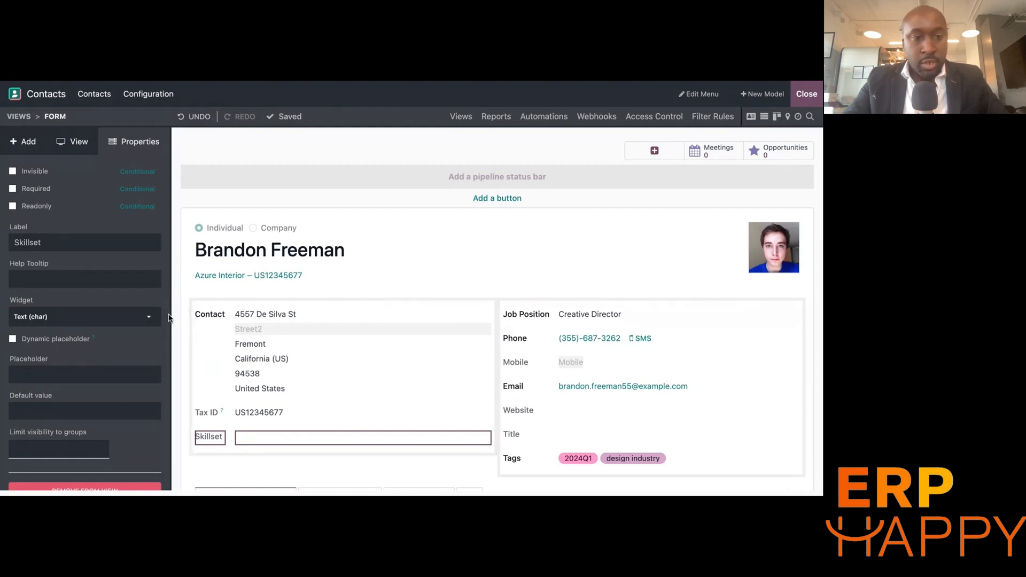
scroll(168, 318, down, 1)
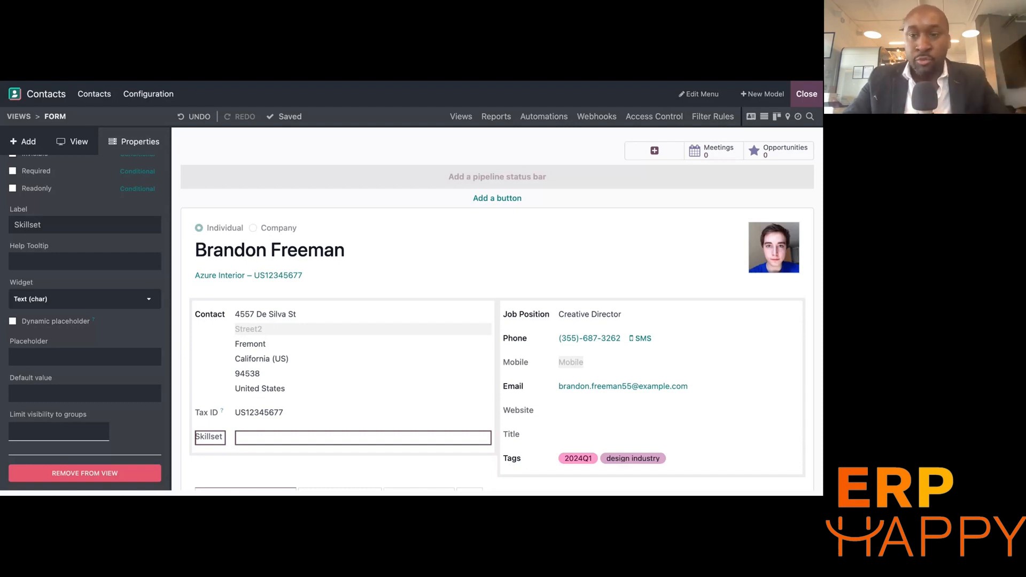
Leave Studio and enter "Indesign software" as the contact's Skillset
click(806, 93)
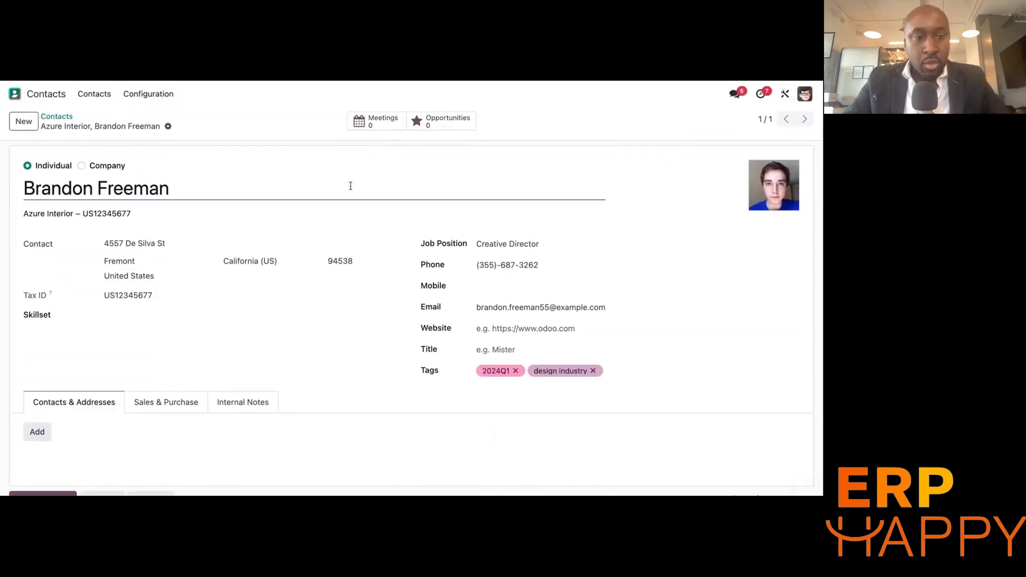
click(117, 312)
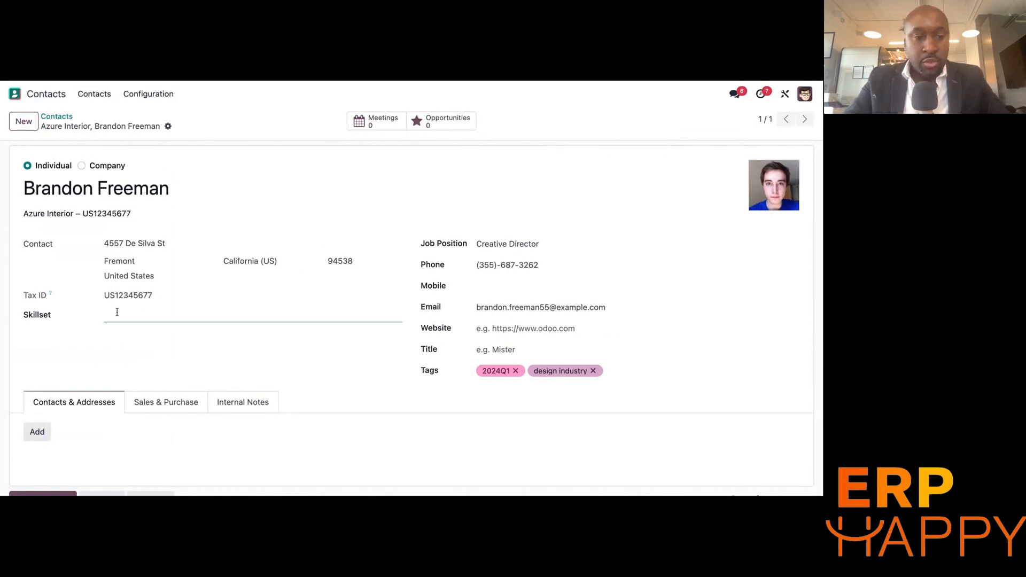
text(Ind)
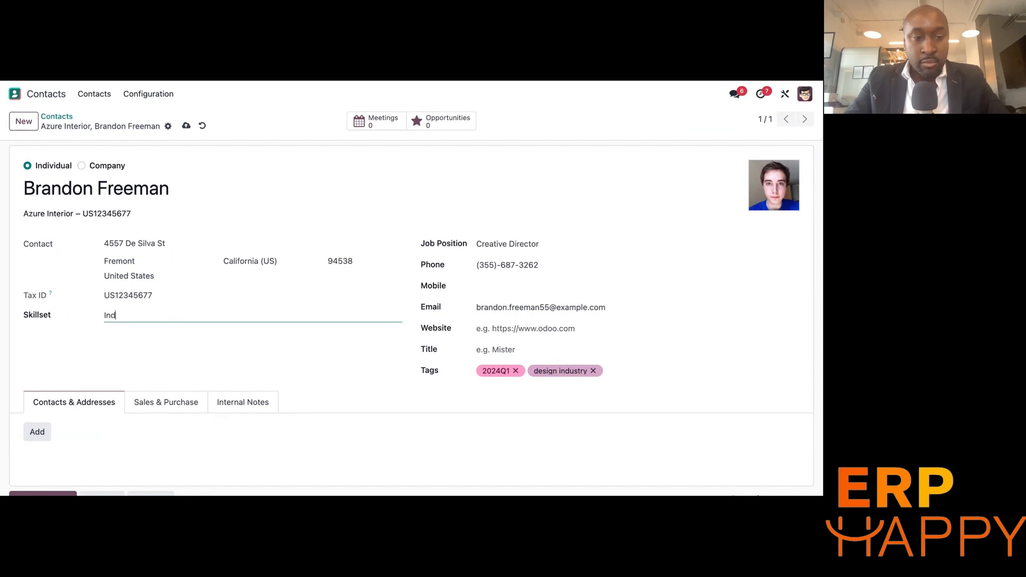
text(esign)
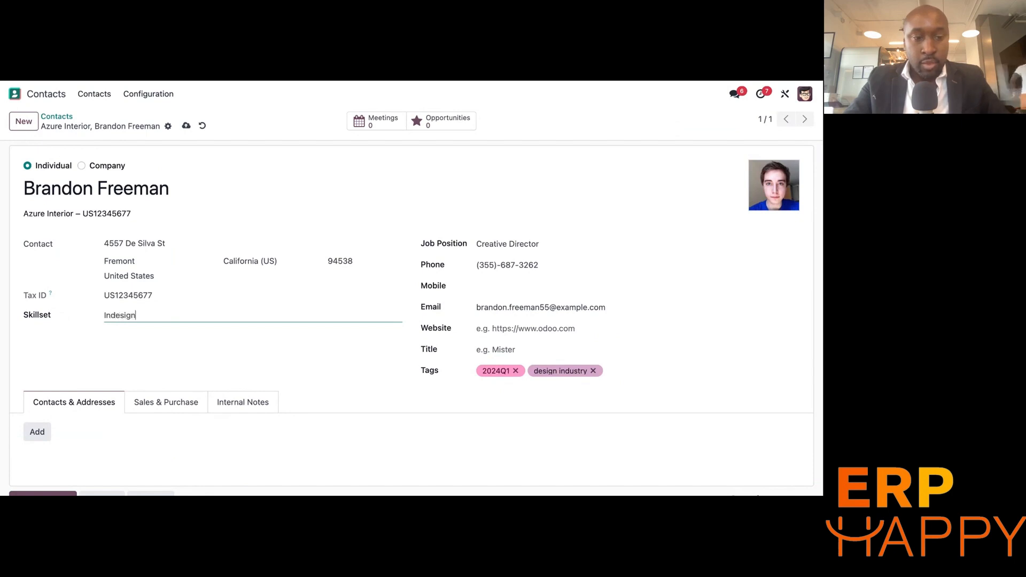
text( software)
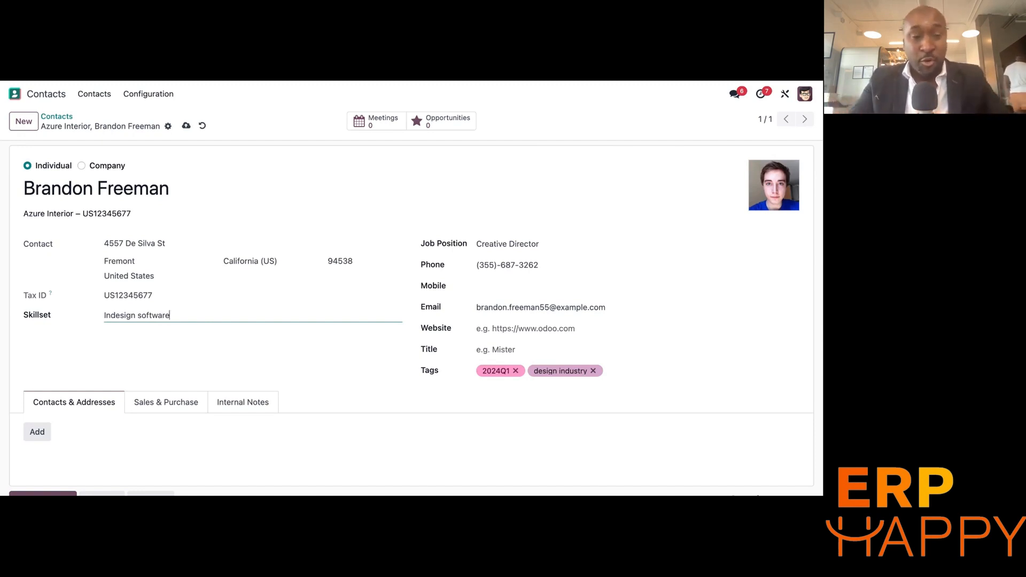
click(159, 360)
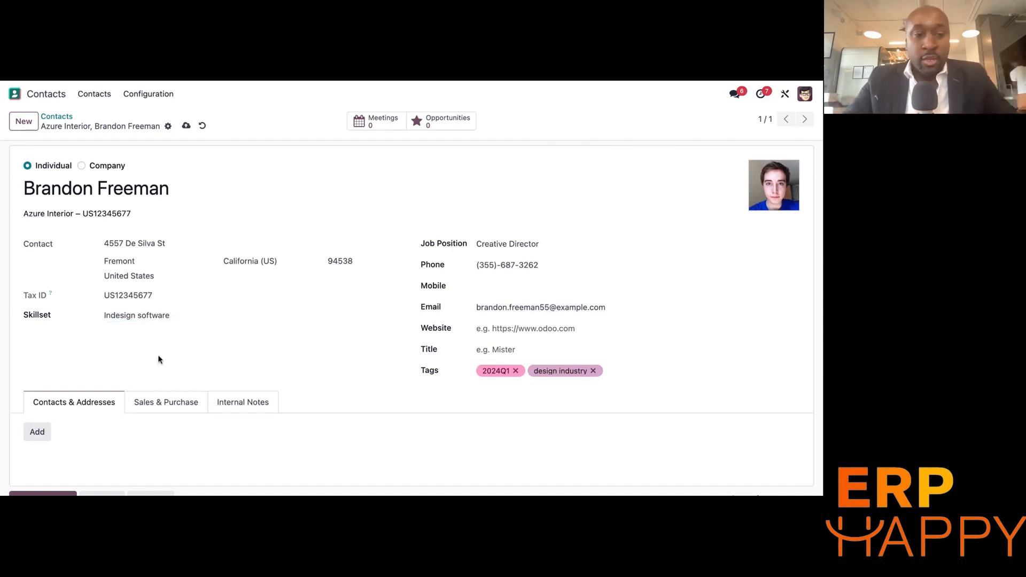
Assign the admin user as the contact's salesperson in the Sales & Purchase details
scroll(158, 360, down, 1)
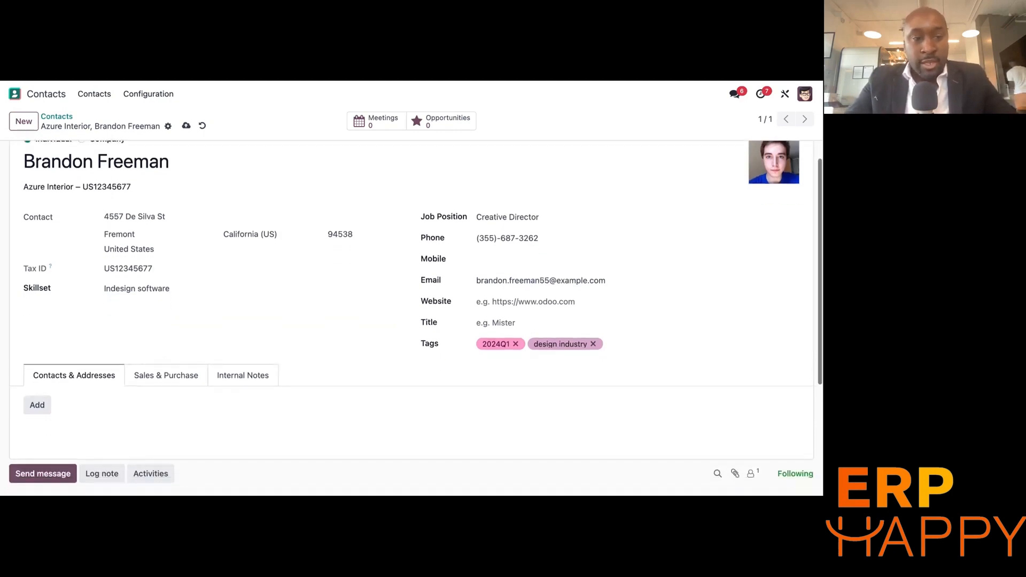
scroll(158, 360, down, 2)
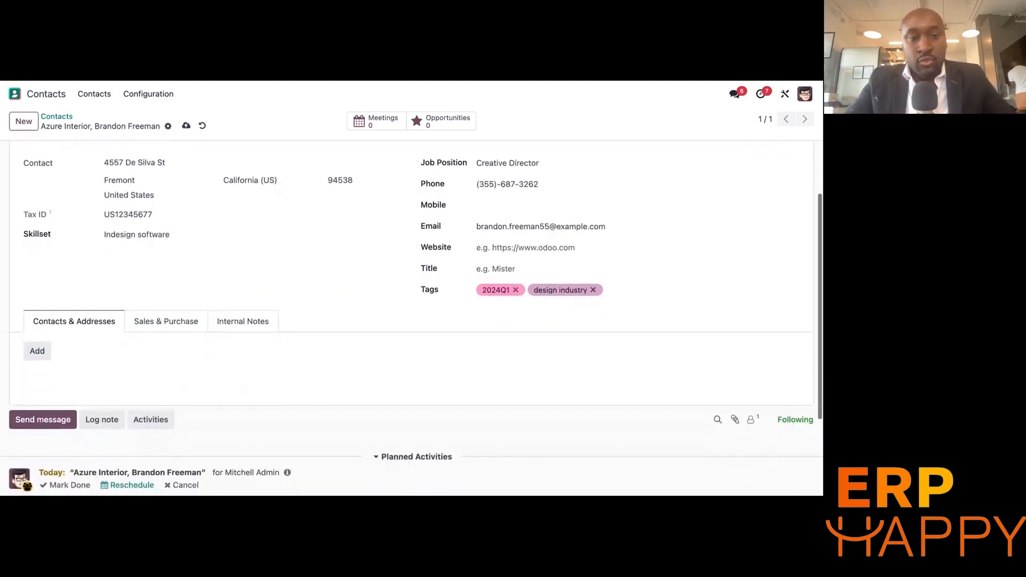
scroll(152, 321, down, 2)
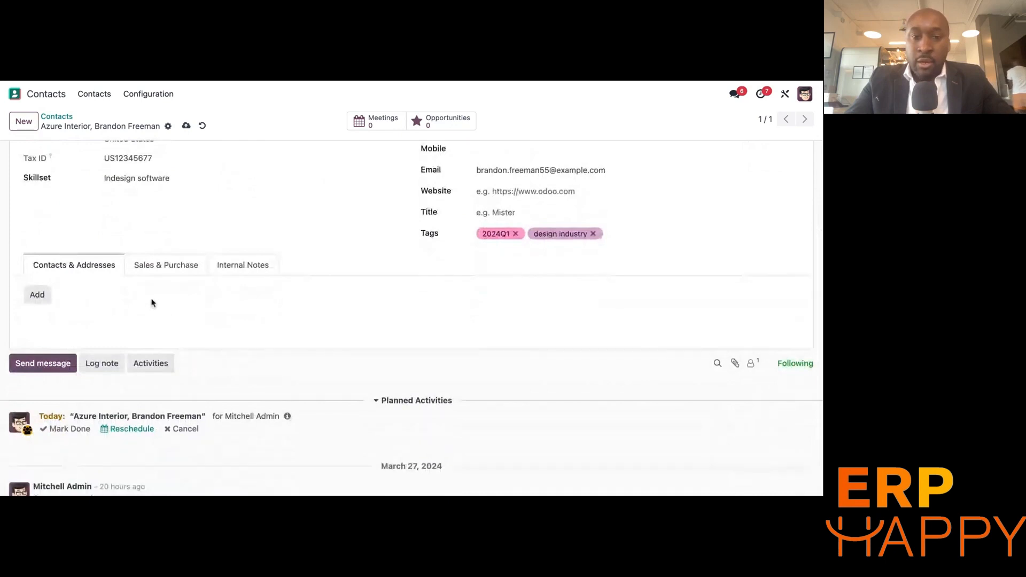
scroll(411, 318, down, 2)
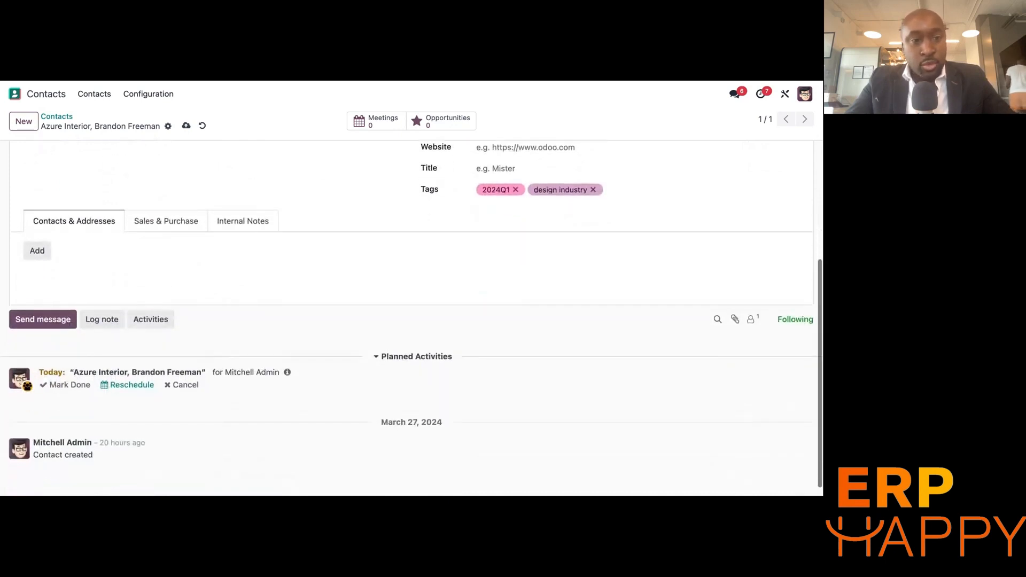
scroll(134, 229, down, 1)
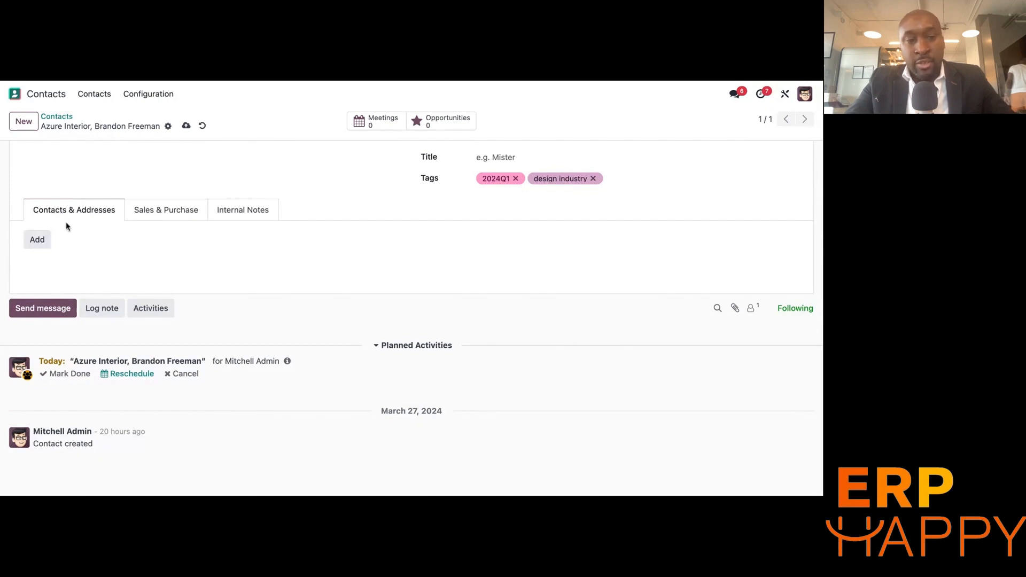
click(150, 215)
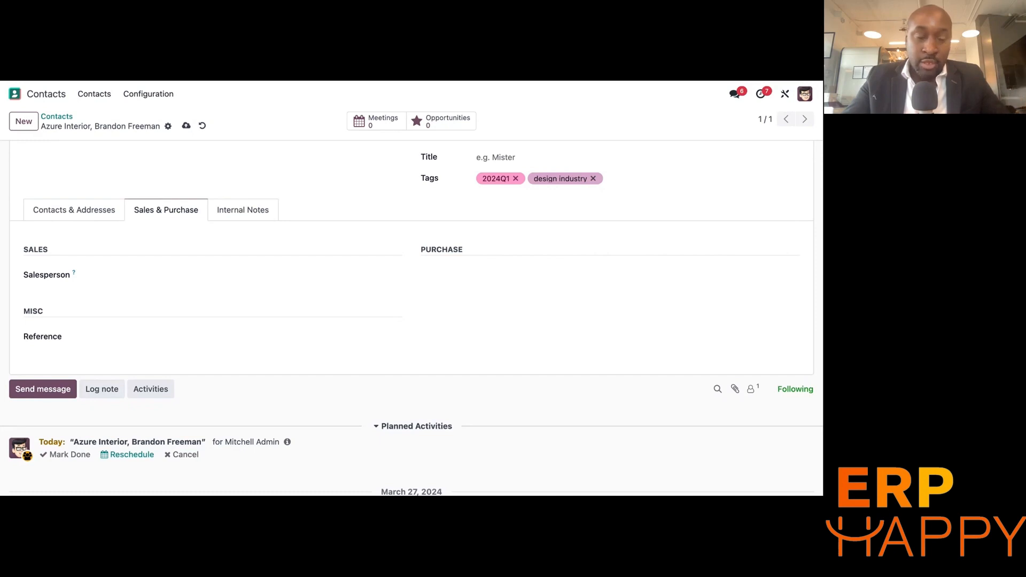
click(108, 280)
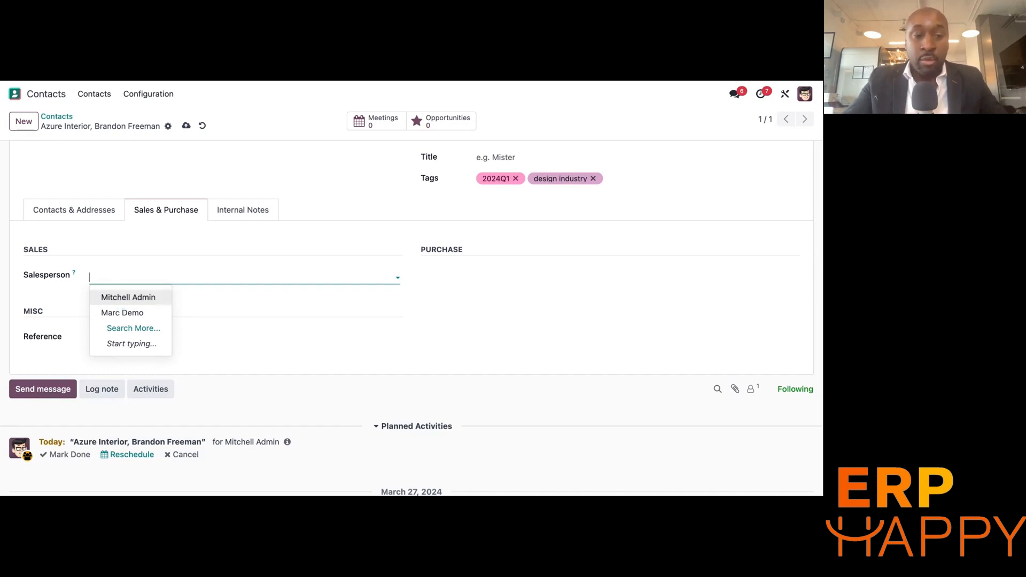
click(150, 296)
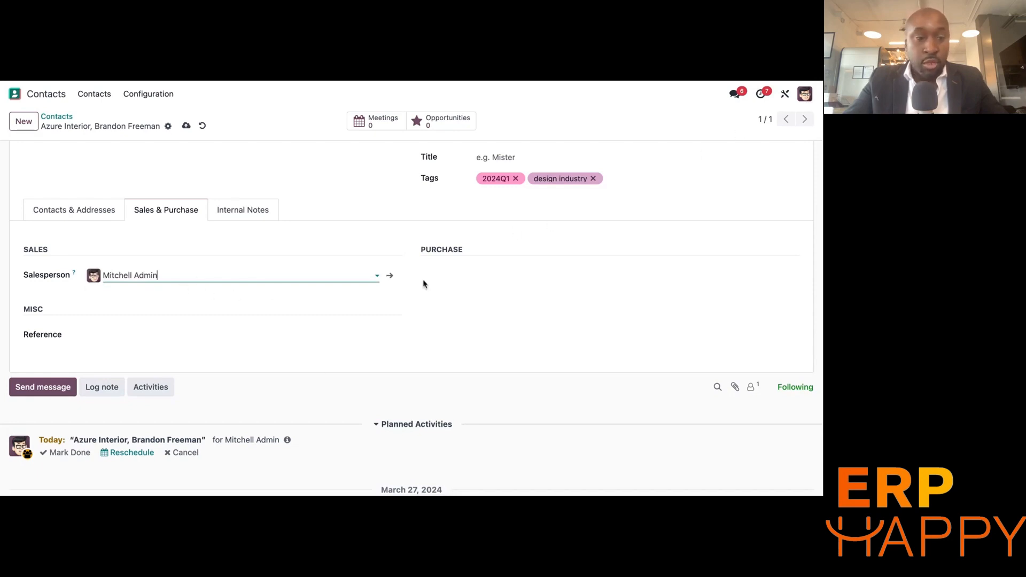
click(105, 338)
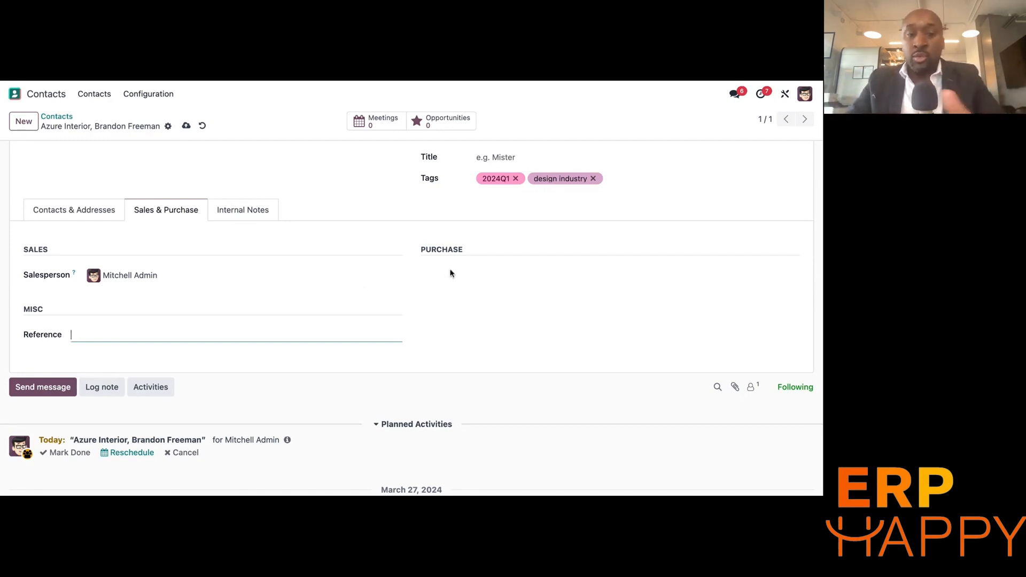
Write an internal note on the contact stating, with the contact's first name, that he "is a very nice person."
click(242, 213)
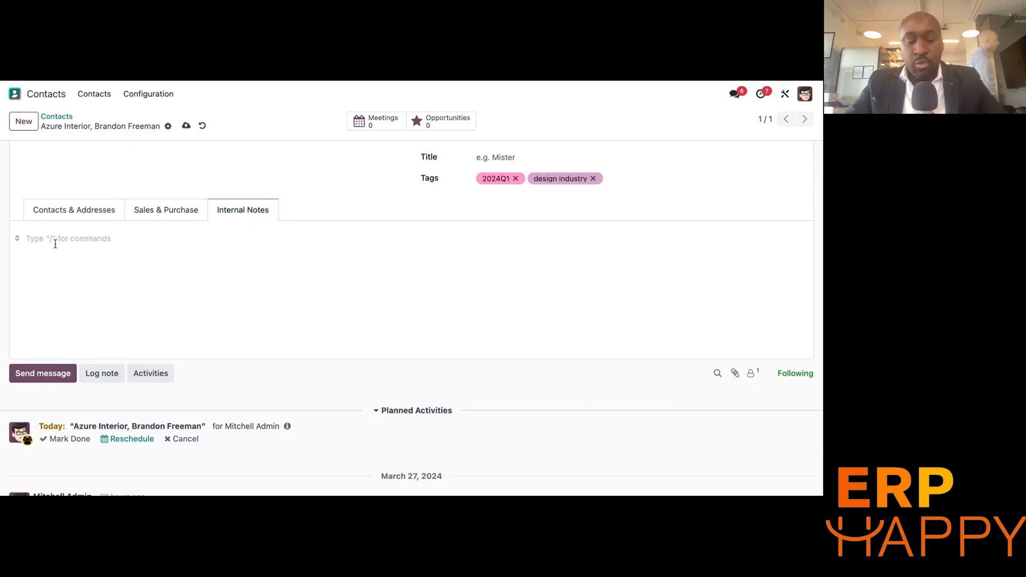
text(Brandon)
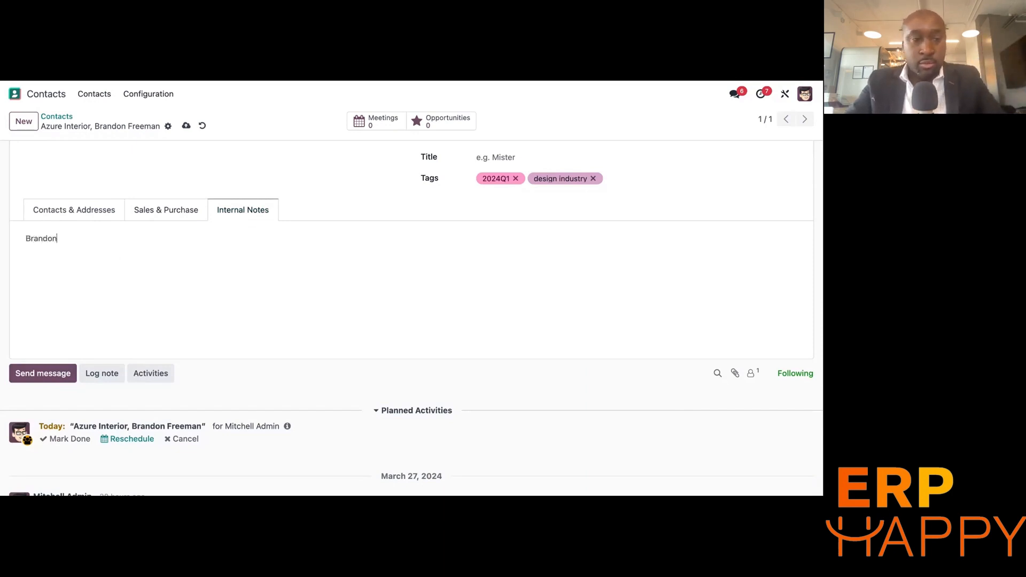
text( is a very nmice)
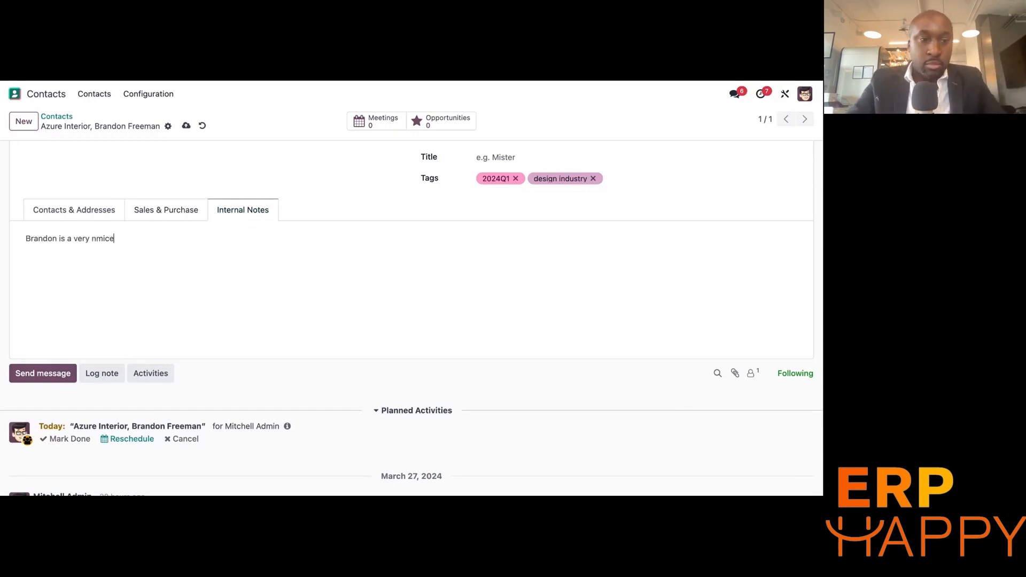
key(BackSpace)
key(BackSpace)
key(BackSpace)
key(BackSpace)
text(ice person.)
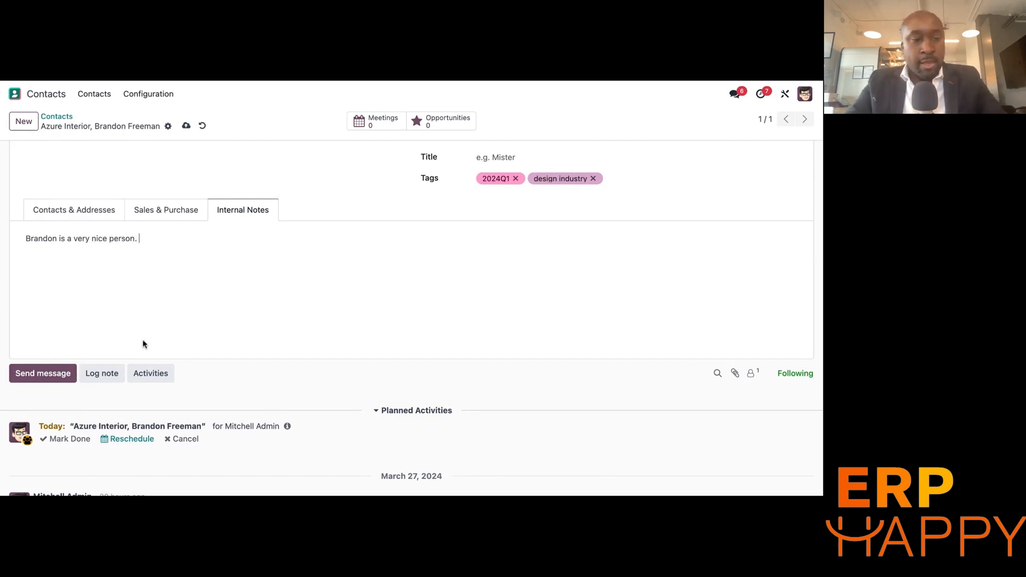
Send the contact a message opening with his first name: "hello, it was nice to meet you last month. Can we do it again in April 2024?"
scroll(200, 376, down, 2)
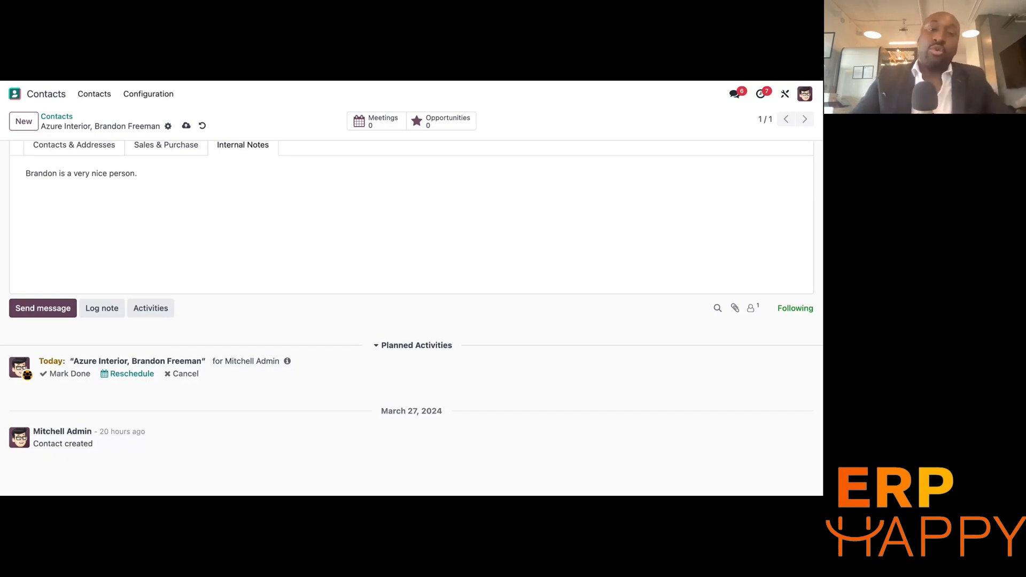
click(42, 308)
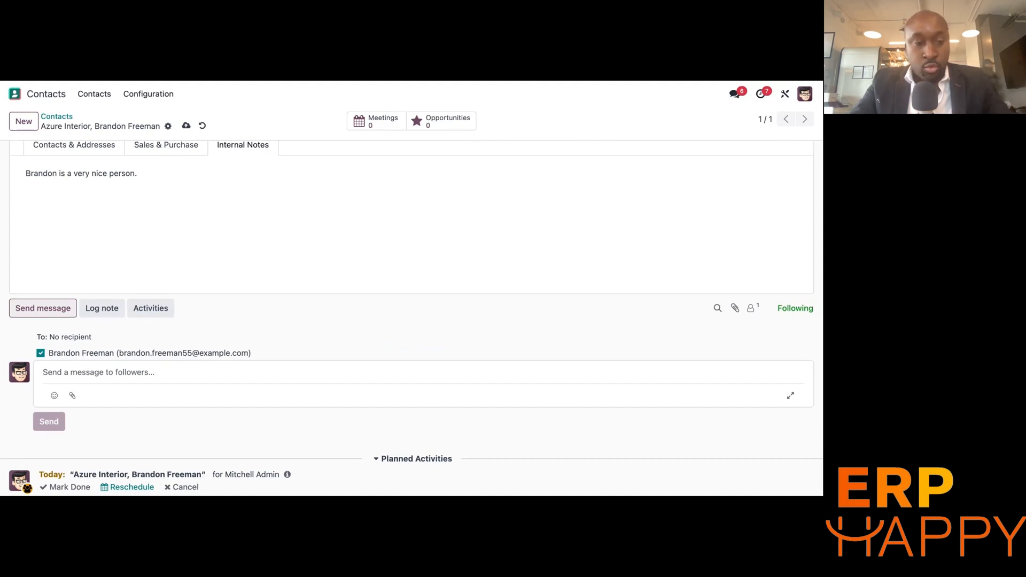
text(J)
key(BackSpace)
text(Brandon hello)
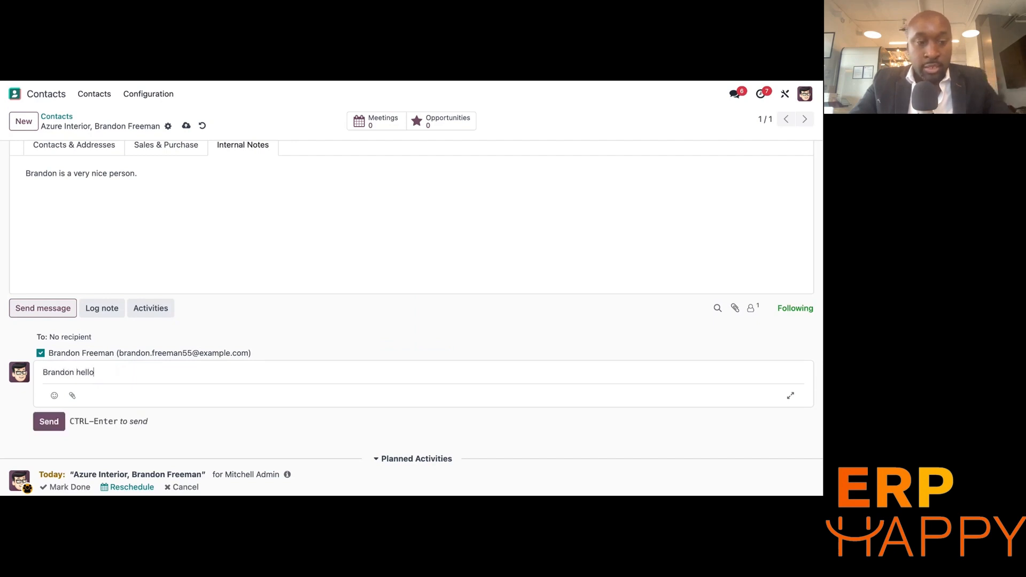
text(, it was nice to)
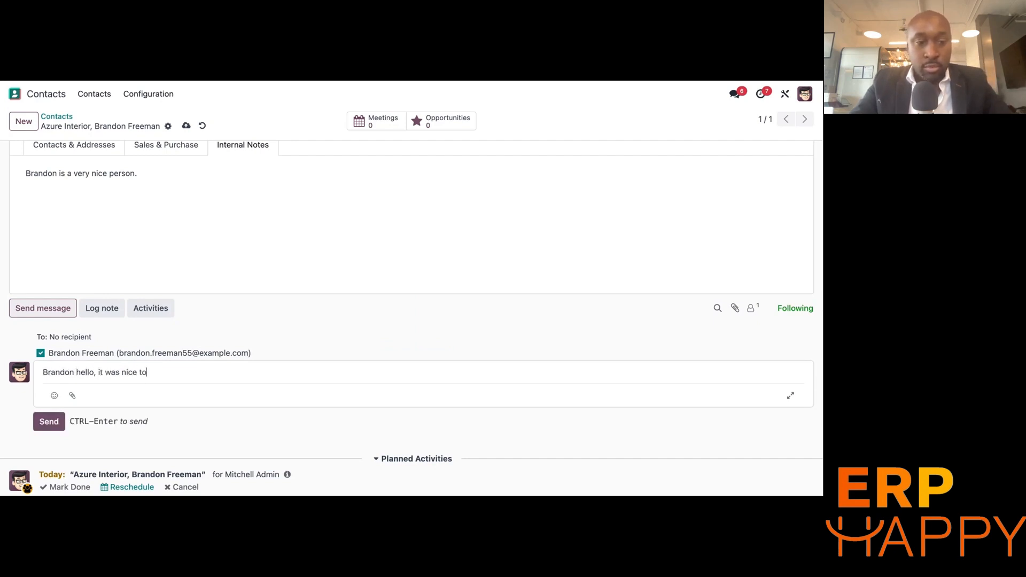
text( meet o)
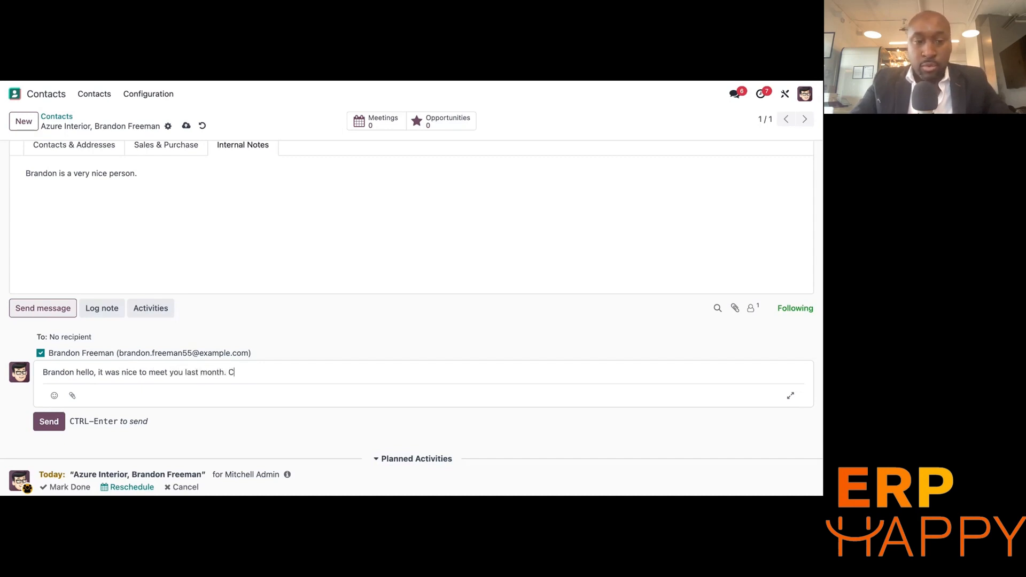
text(we do it again in Ap)
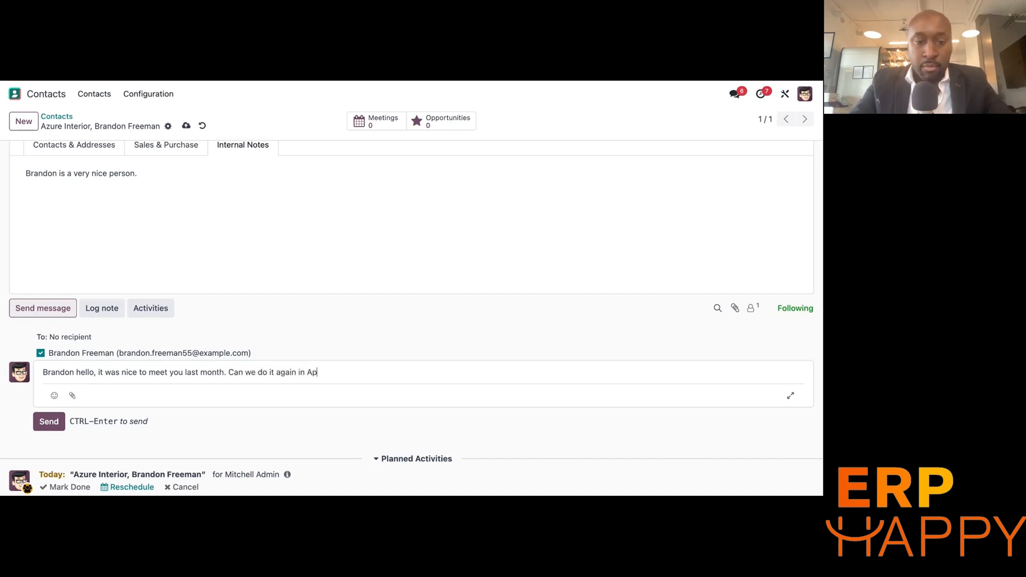
text(ril 2024?)
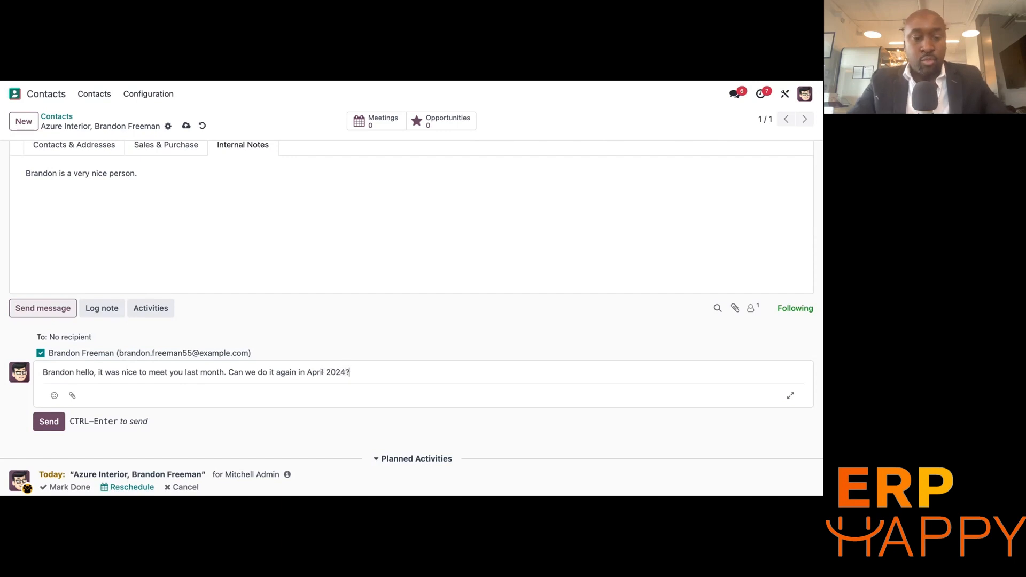
click(50, 423)
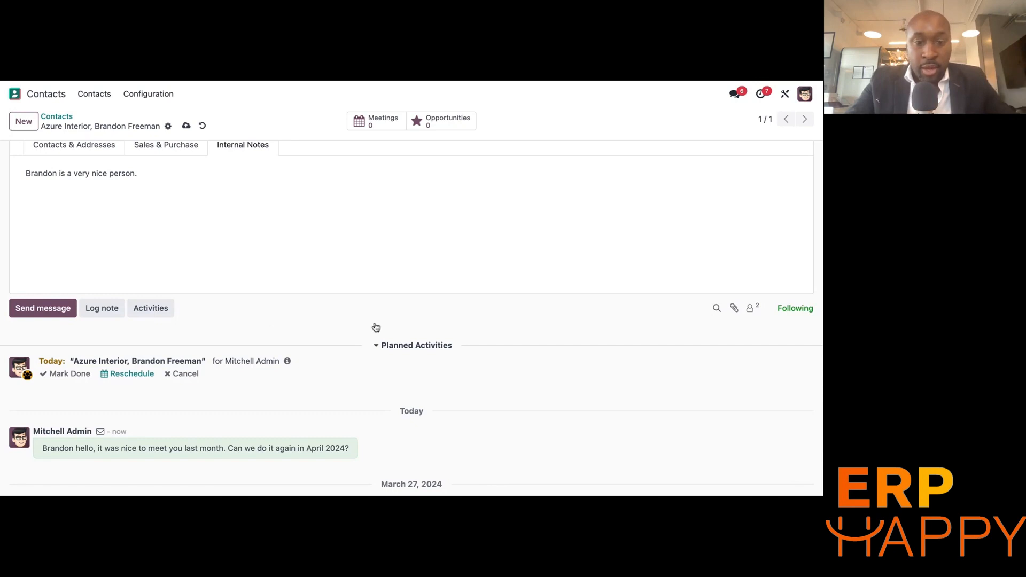
Collapse the planned activities in the contact's history and save the record manually
scroll(376, 327, down, 2)
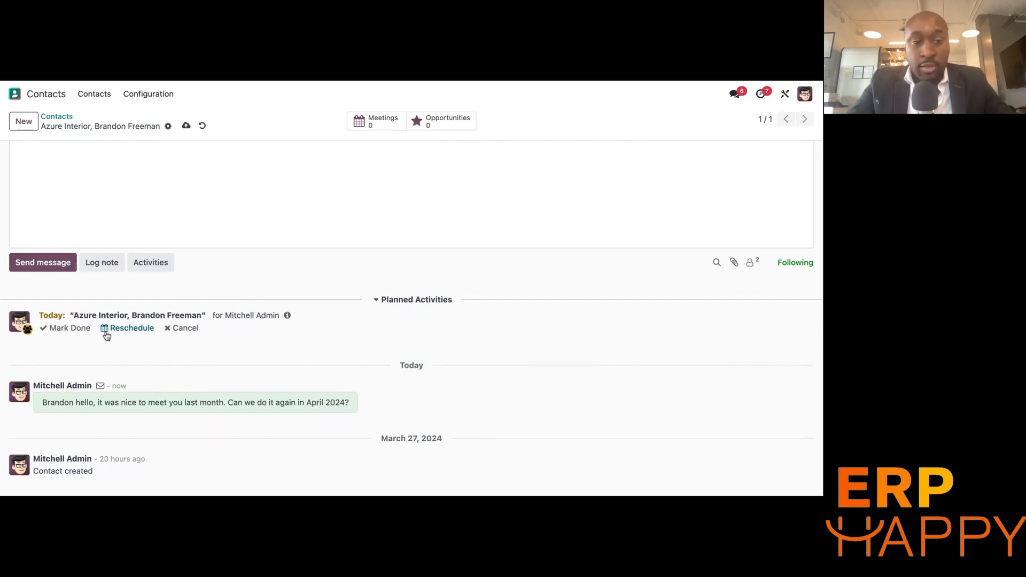
click(272, 284)
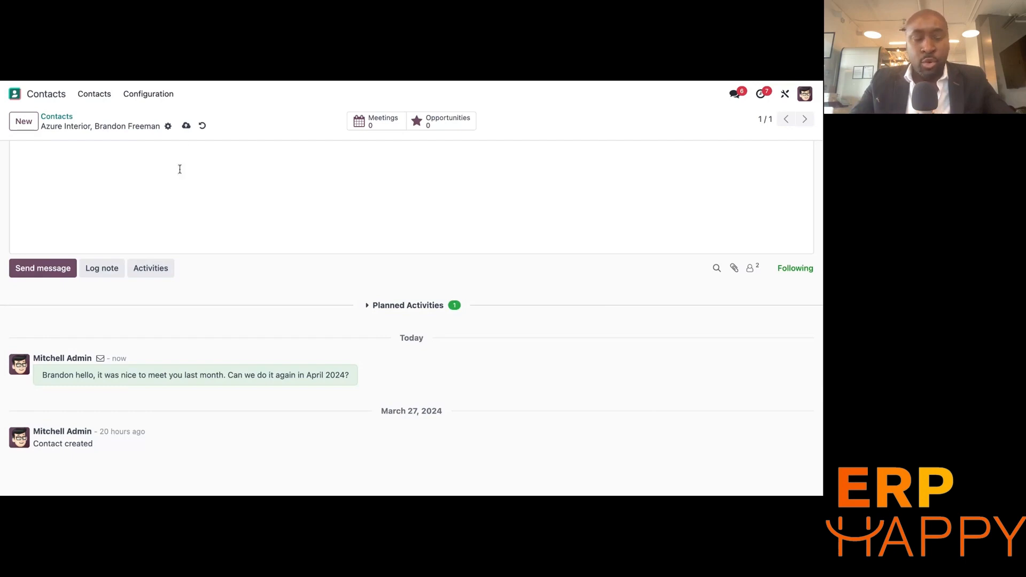
click(186, 127)
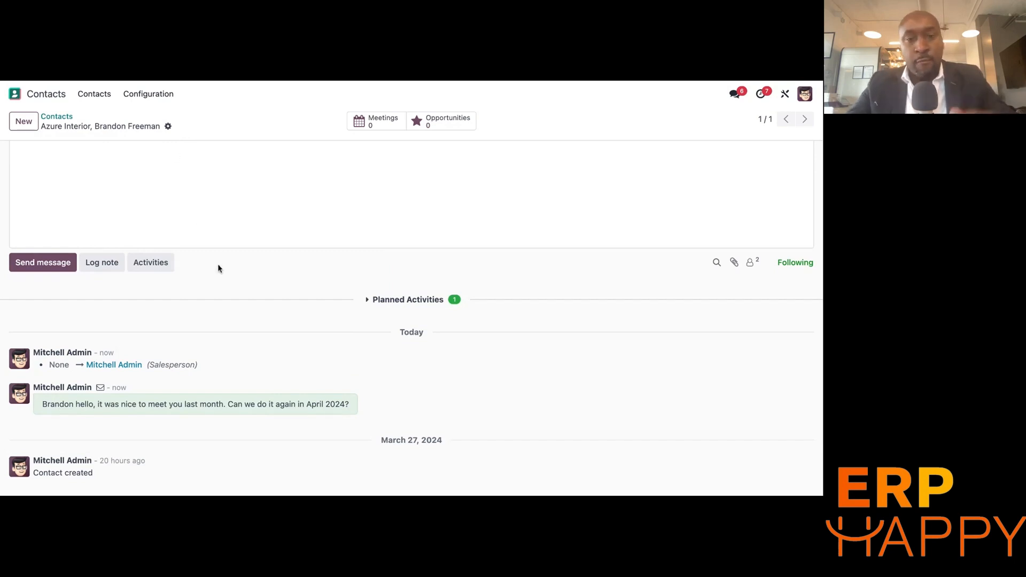
Add a second line to the contact's internal notes reading "I add that he is also a great professional."
scroll(218, 268, up, 2)
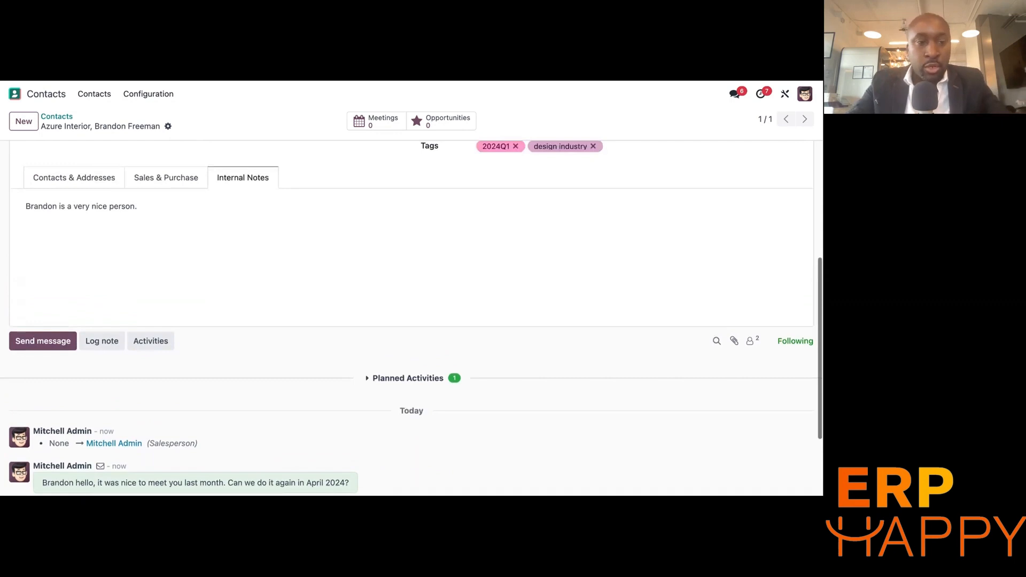
scroll(161, 292, up, 3)
key(Return)
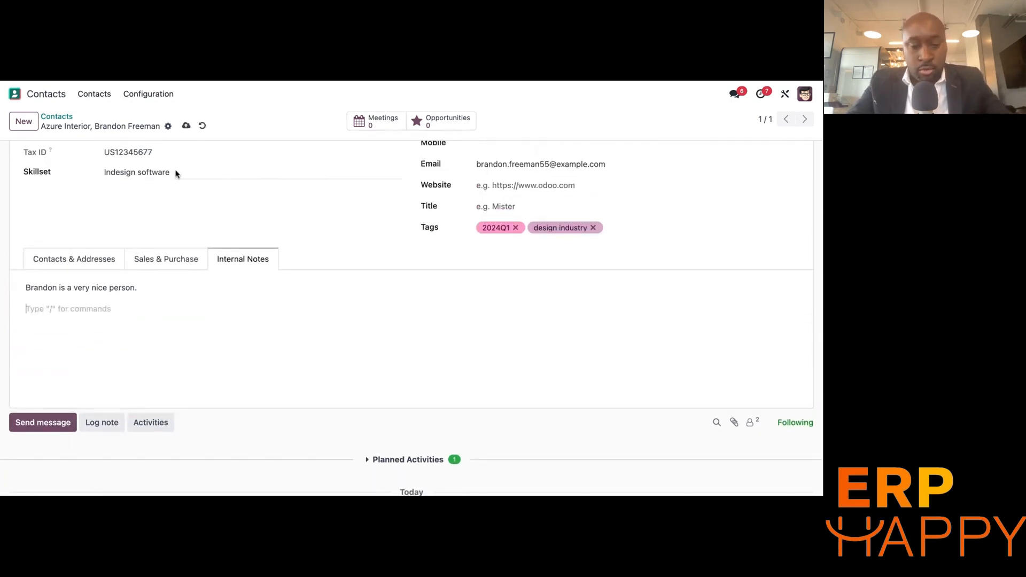
text(I add that is)
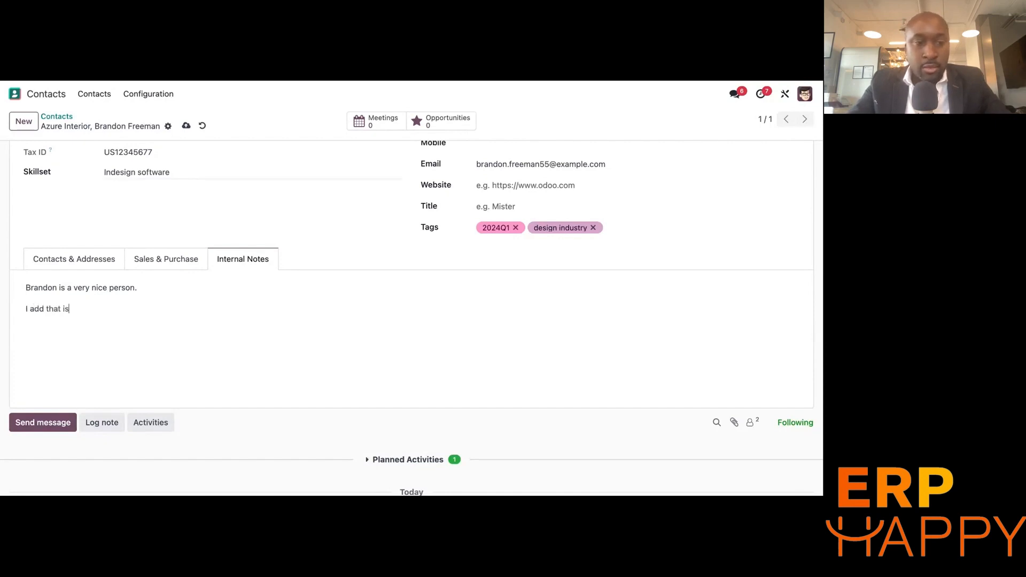
key(BackSpace)
text(he is )
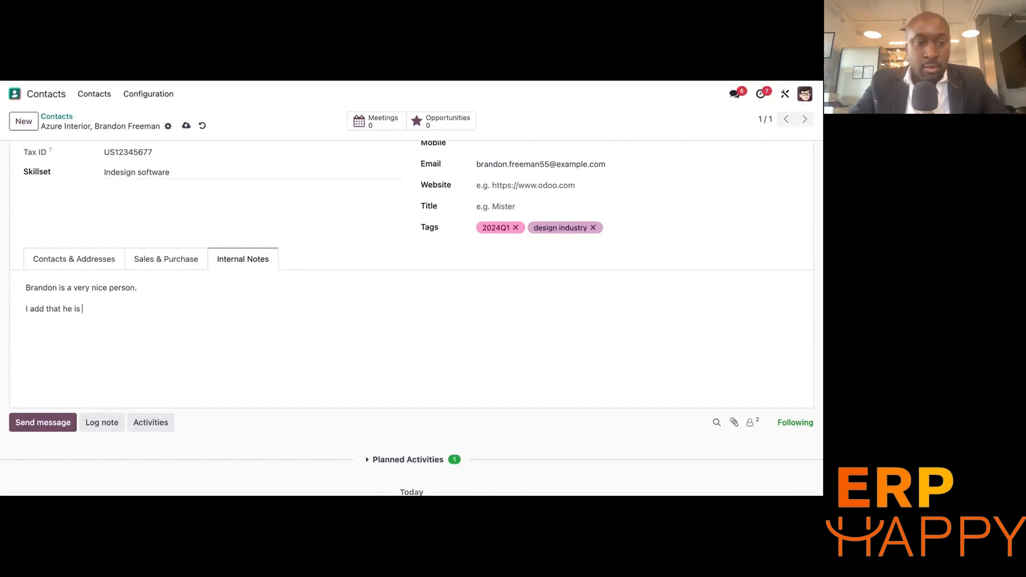
text(a slo)
key(BackSpace)
key(BackSpace)
key(BackSpace)
key(BackSpace)
key(BackSpace)
text(lso a great professional.)
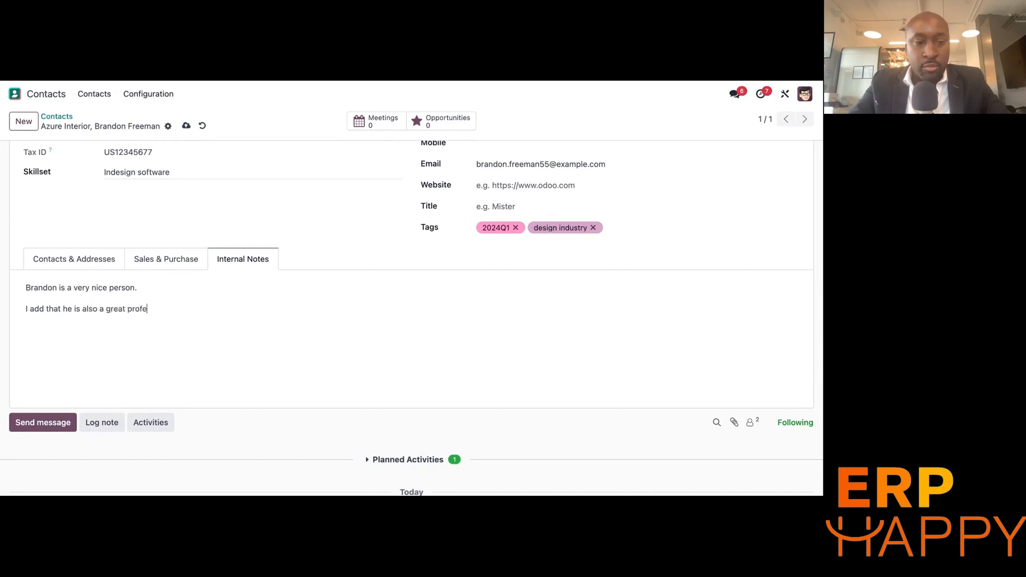
Discard the unsaved second line of the internal notes and review the contact's message history
click(202, 129)
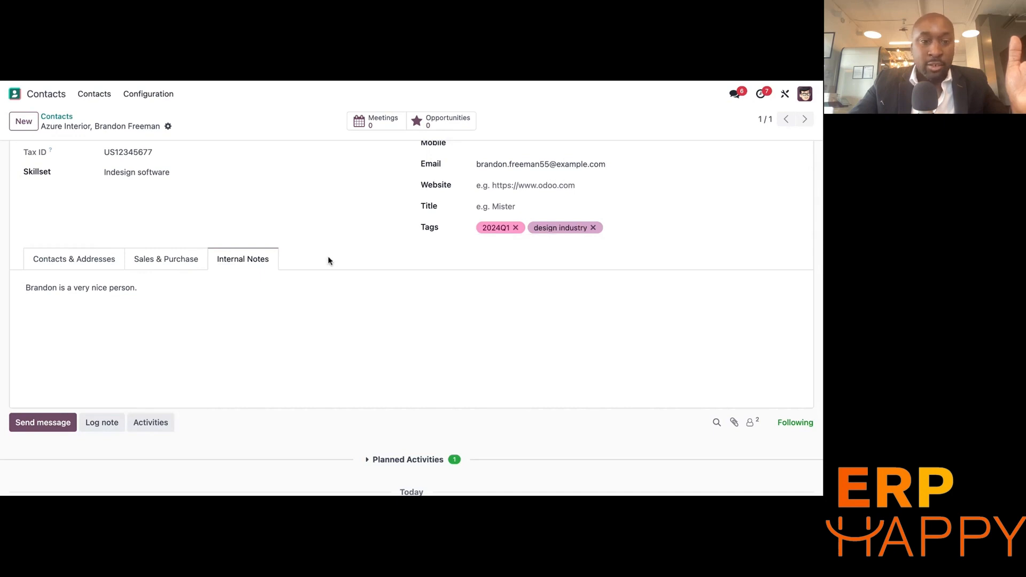
scroll(335, 273, down, 1)
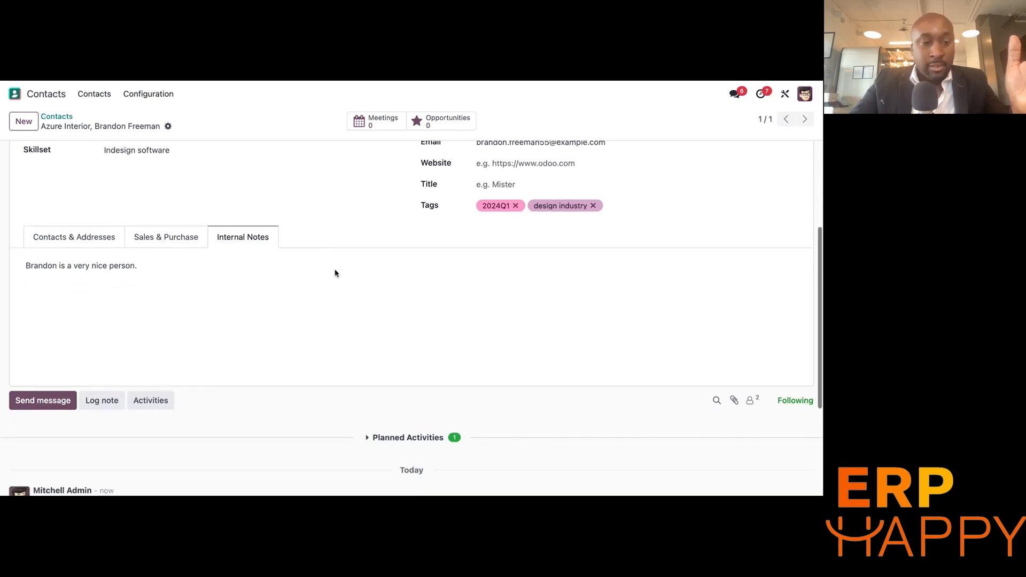
scroll(335, 273, down, 1)
scroll(336, 273, down, 5)
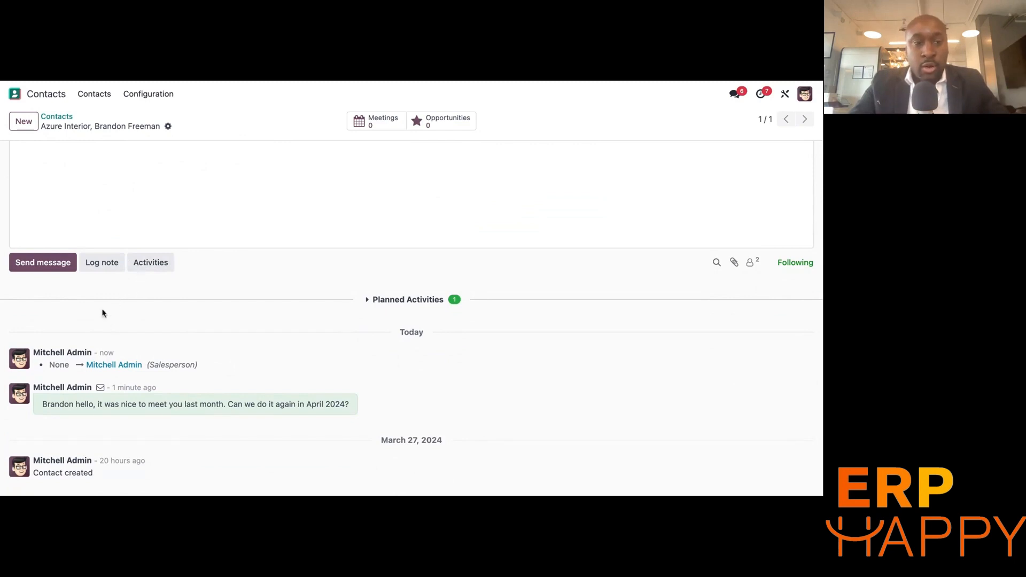
scroll(186, 297, up, 1)
scroll(186, 297, up, 3)
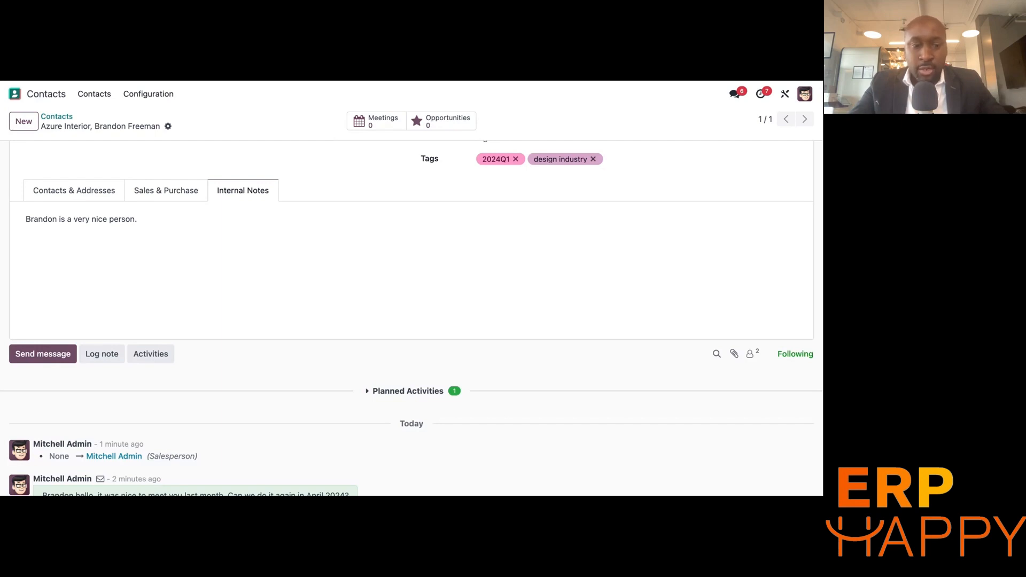
Start a new meeting from the contact's meetings calendar, keeping the default organizer
click(367, 125)
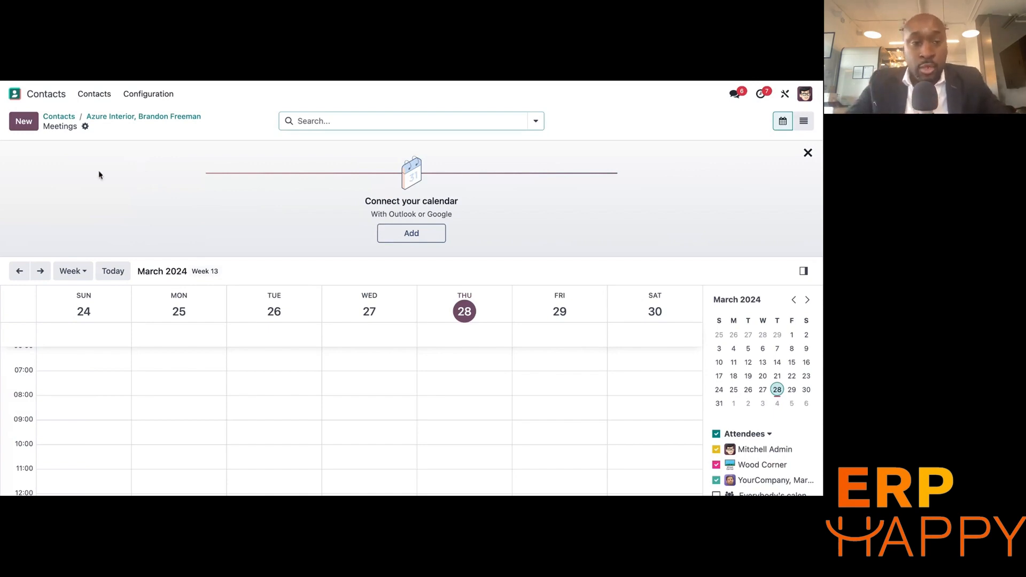
click(27, 122)
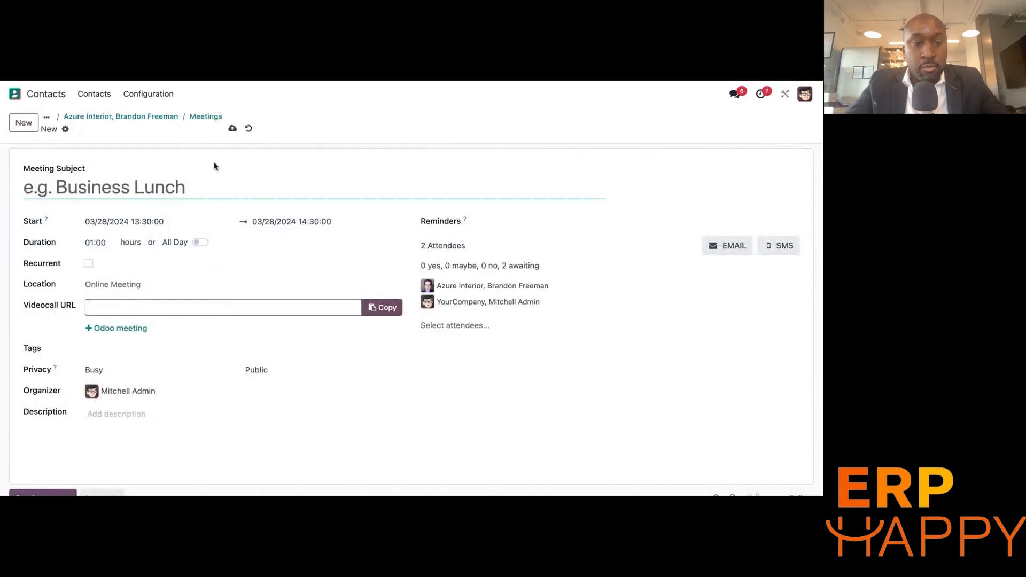
click(135, 393)
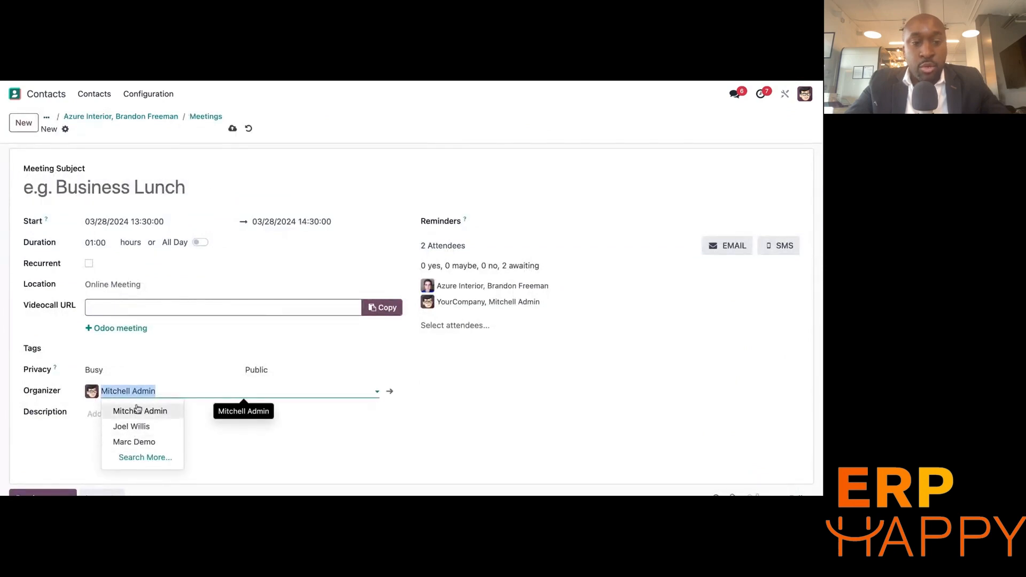
click(132, 394)
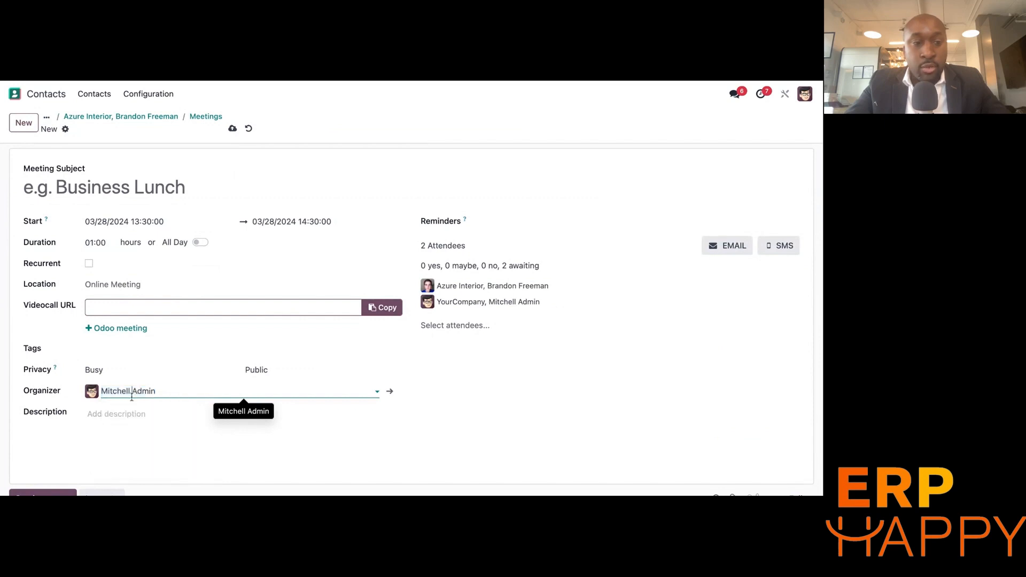
Set both the start and end dates of the meeting to 04/15/2024
click(113, 222)
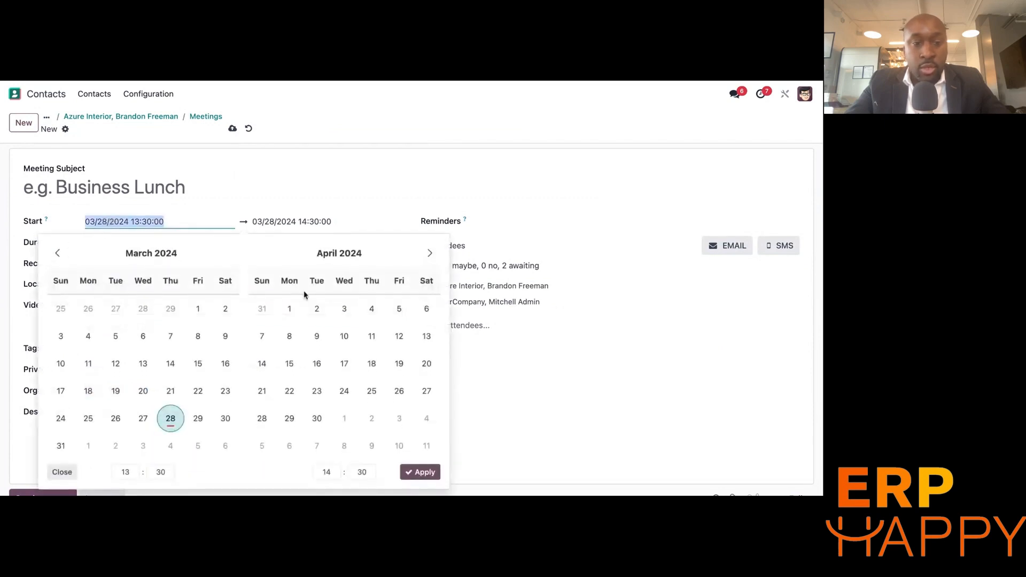
click(289, 367)
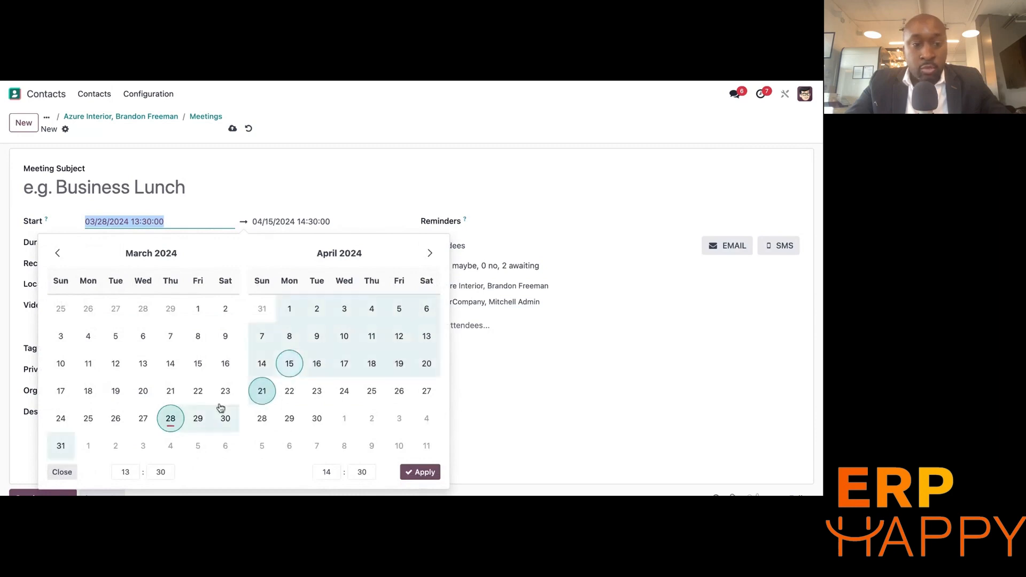
click(278, 370)
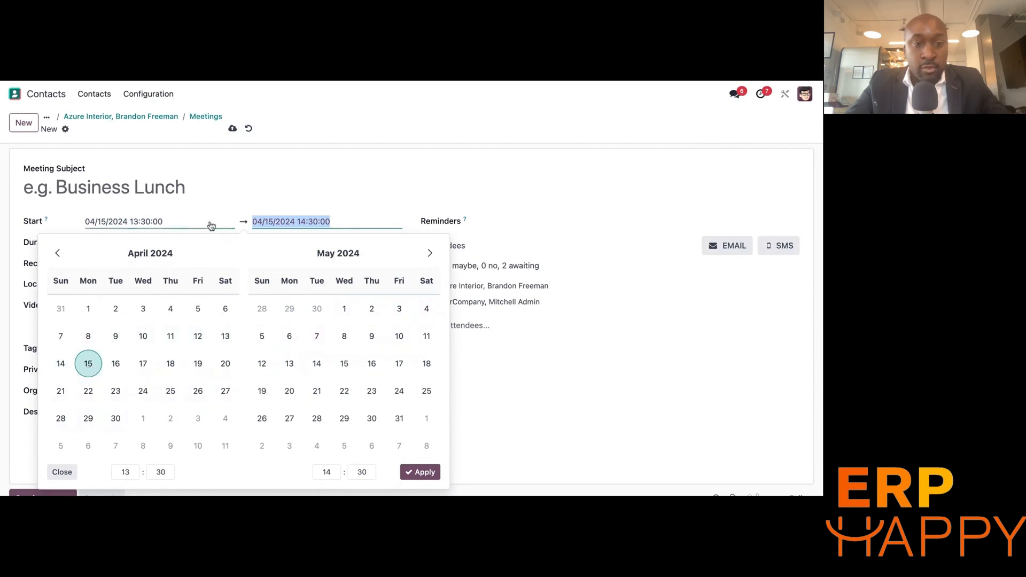
click(294, 224)
click(499, 212)
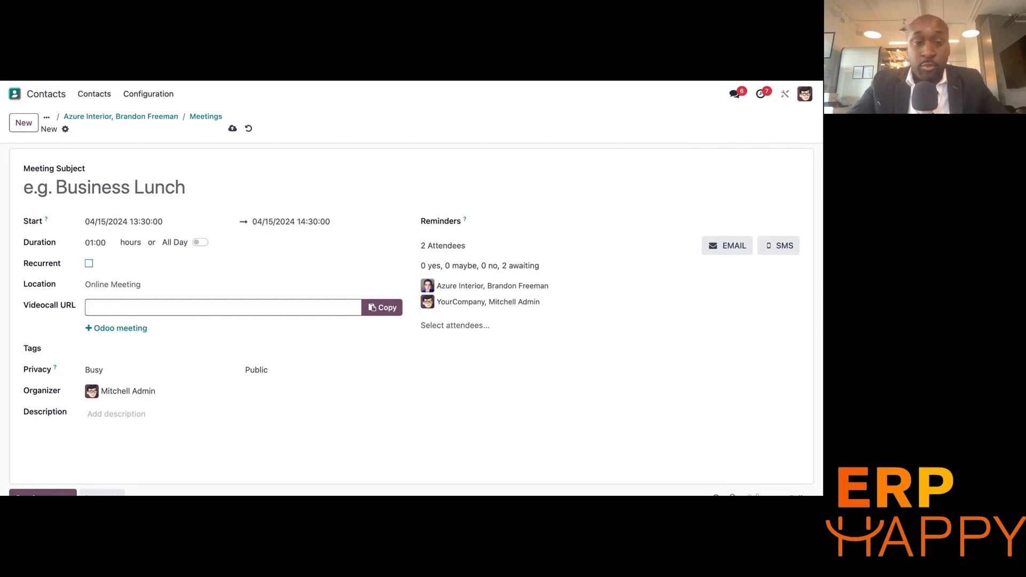
Enter the meeting description "This meeting will be our second conversation after having met at the design event earlier this year."
click(105, 286)
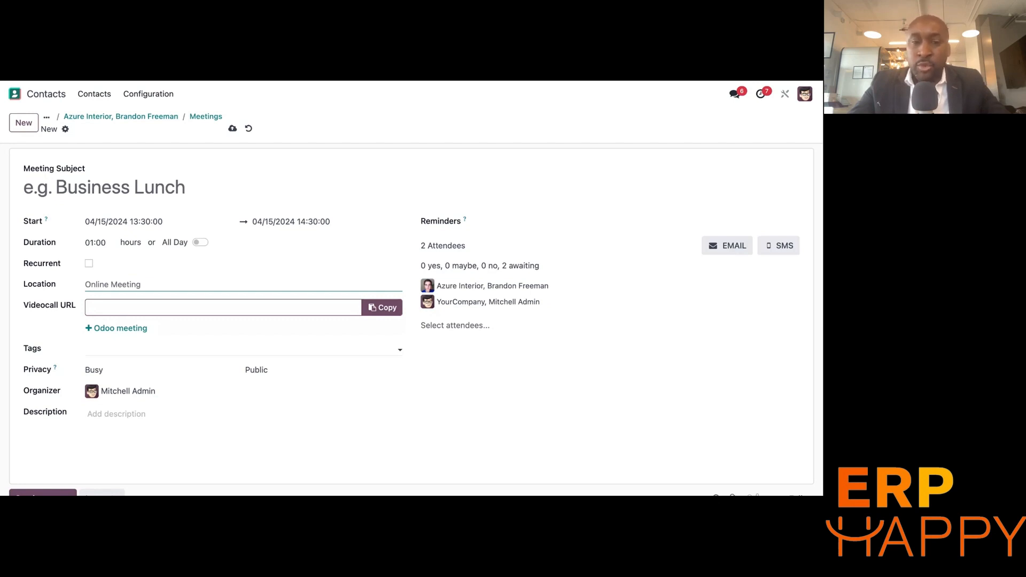
click(104, 371)
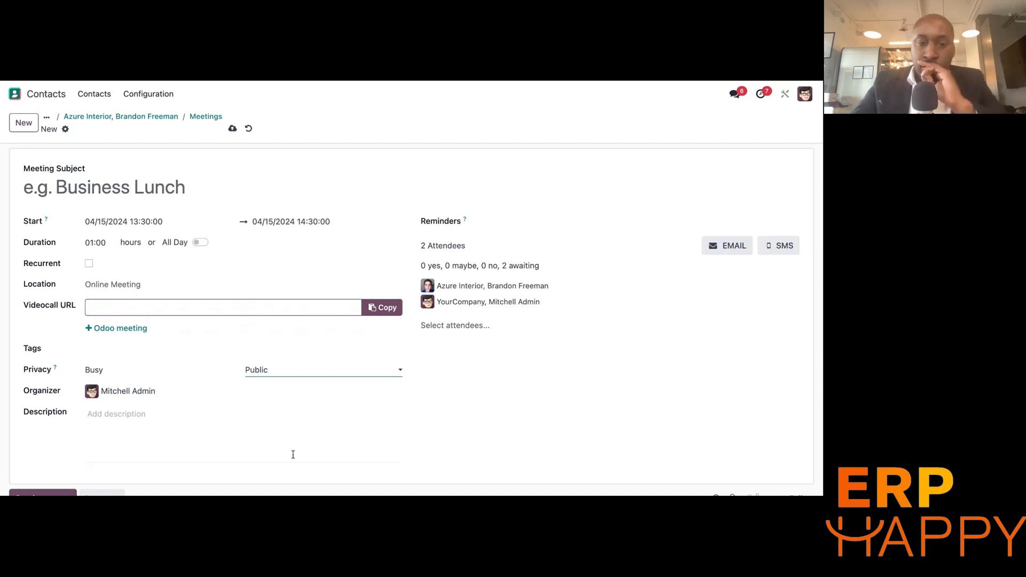
click(128, 416)
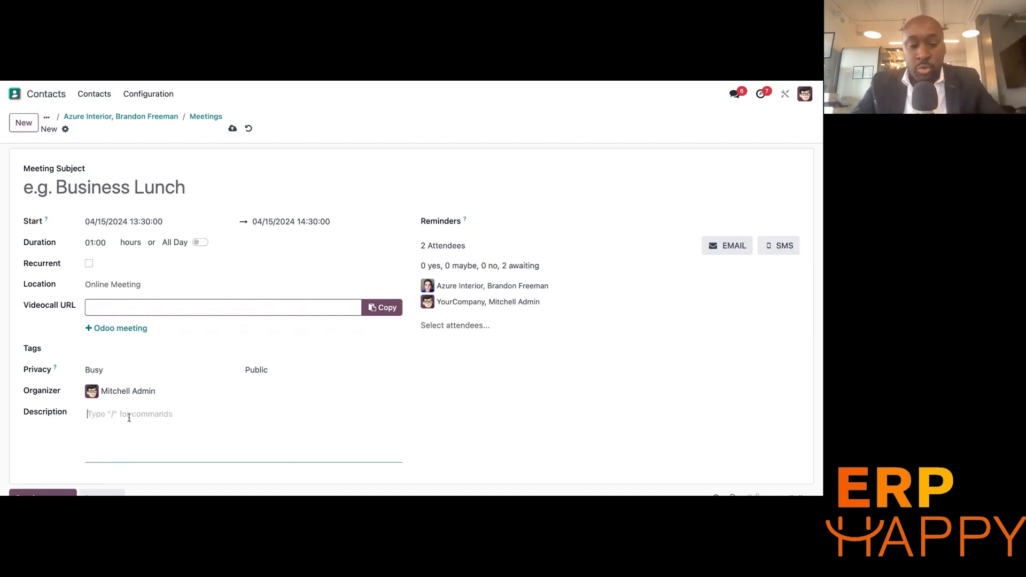
text(This meeting w)
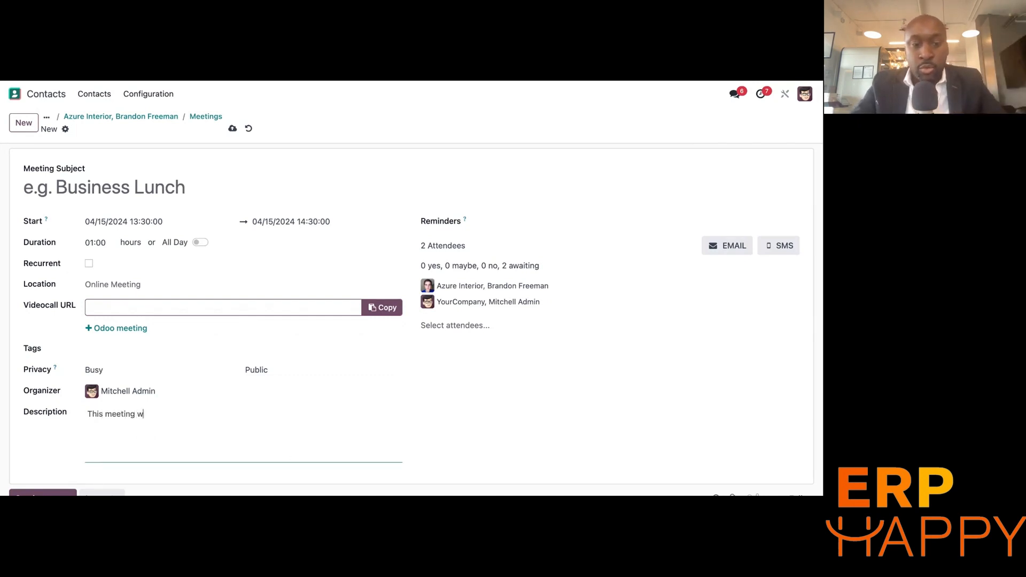
text(ill be our se)
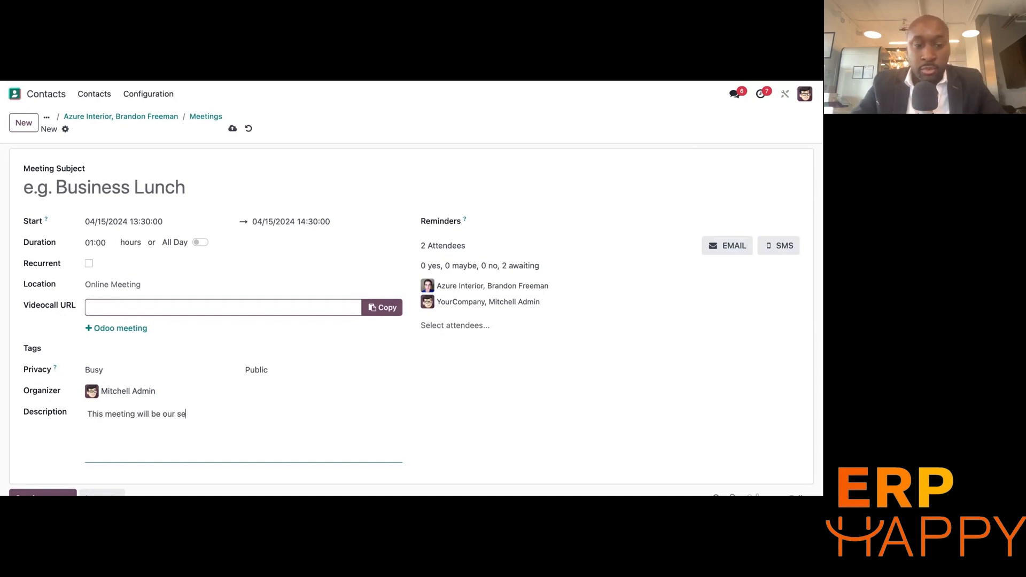
text(cond conver)
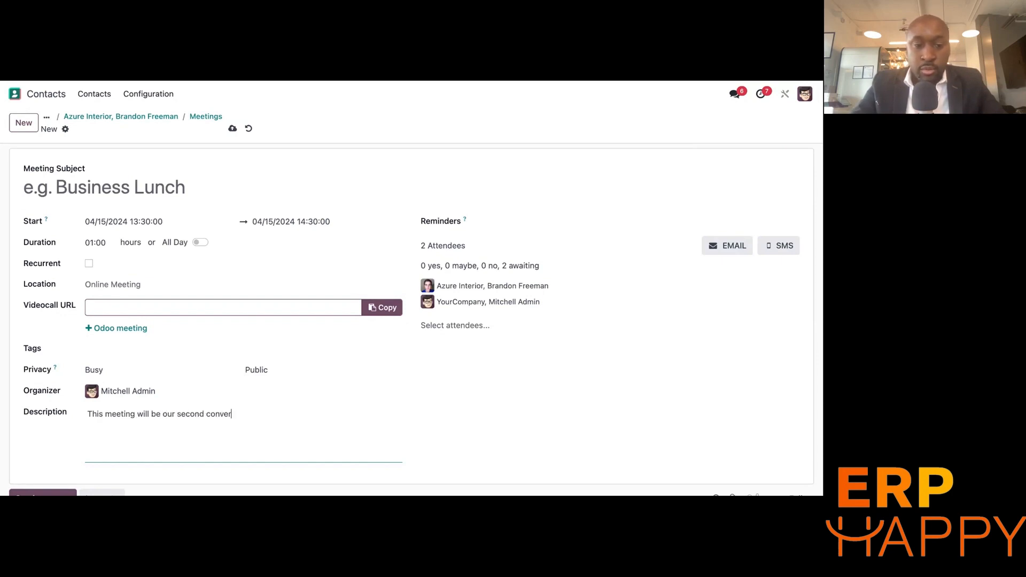
text(sation after having met at the d)
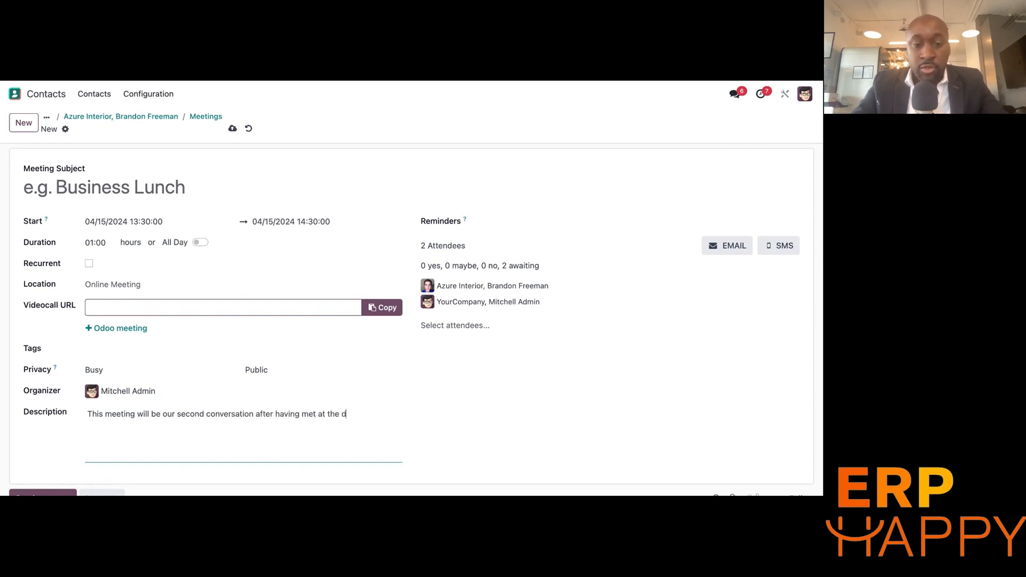
text(esign event ea)
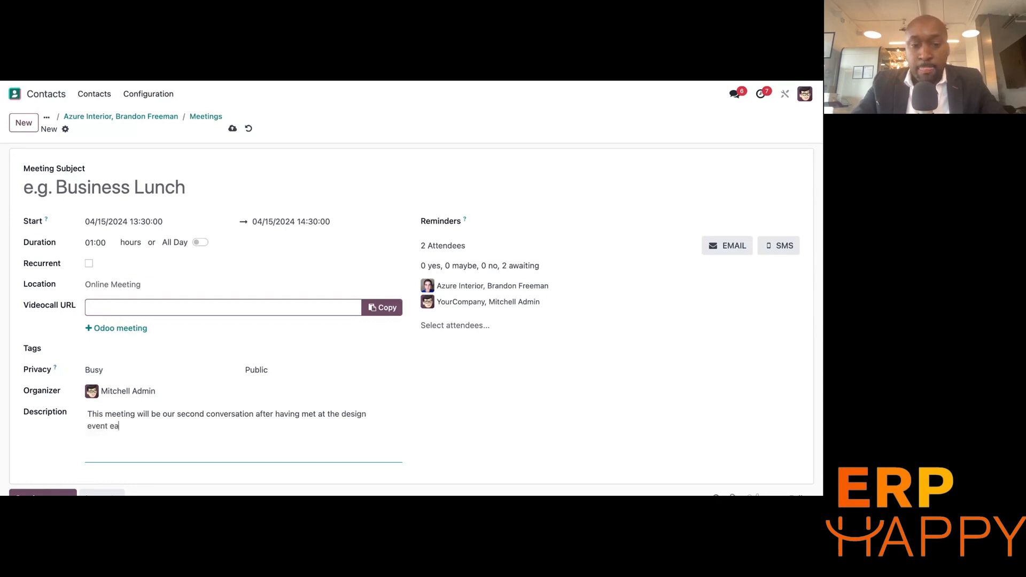
text(rlier this year.)
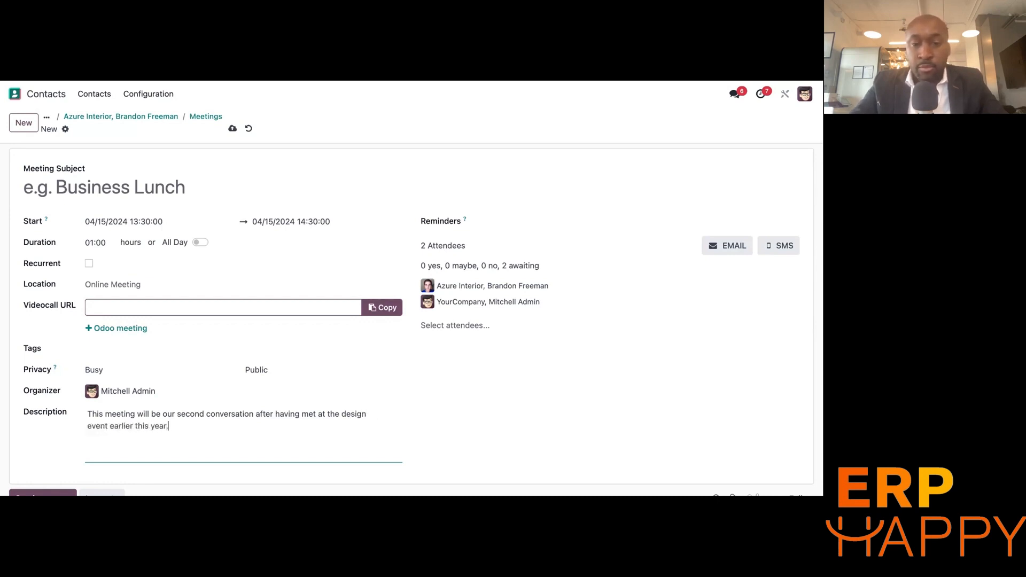
Add the reminder "Notification - 1 Hours" to the meeting
click(479, 218)
click(488, 220)
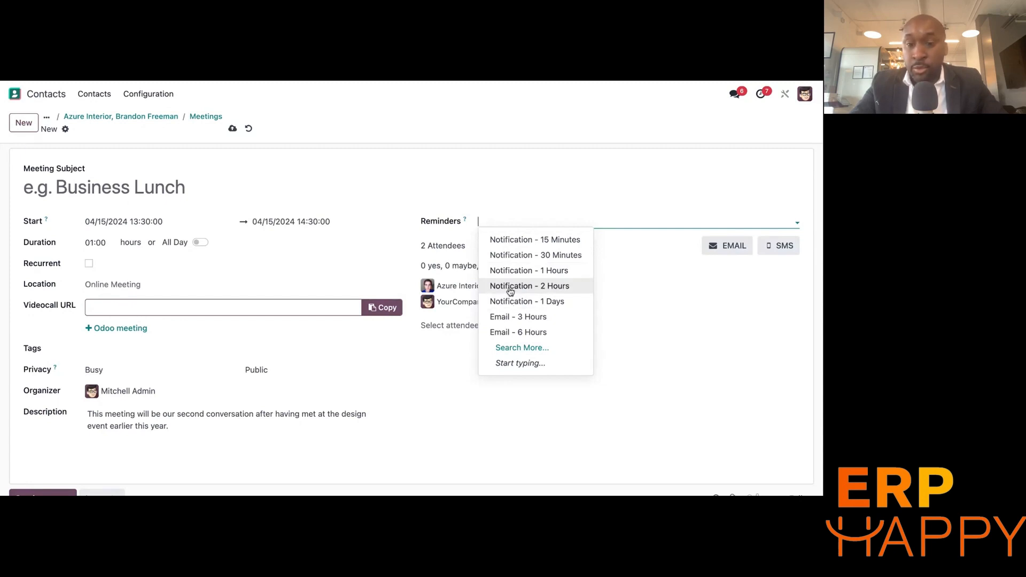
click(508, 270)
click(488, 197)
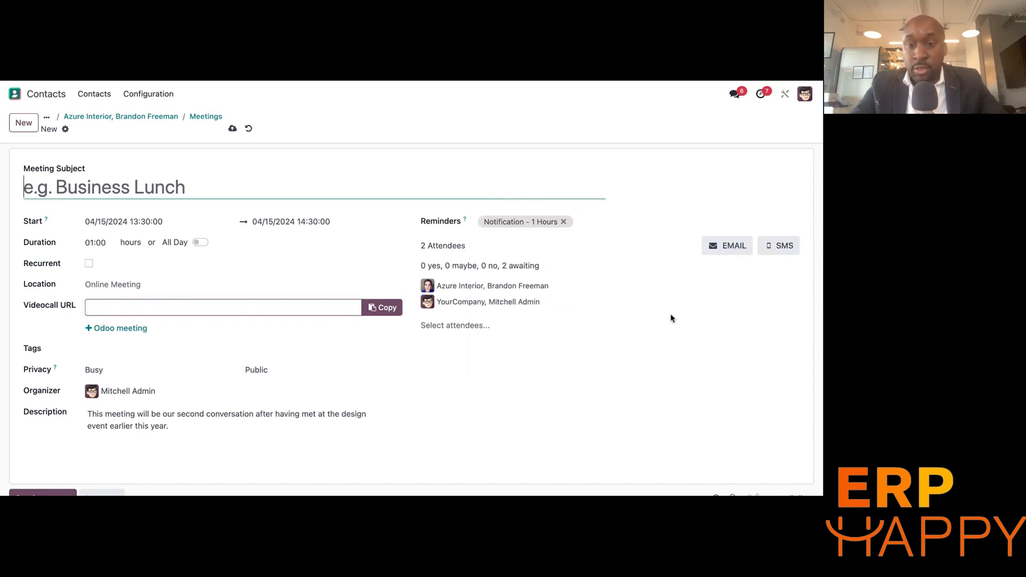
click(625, 375)
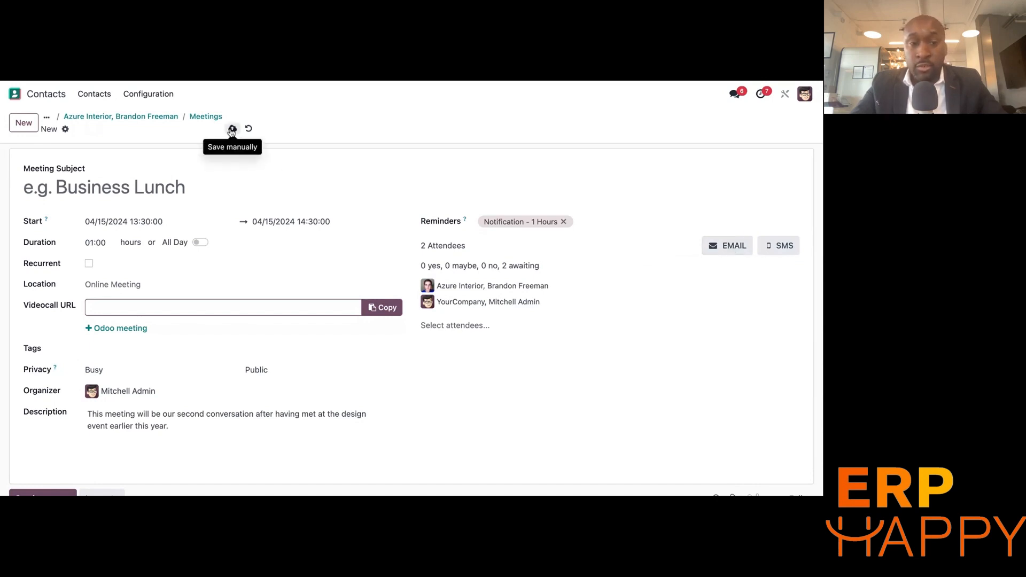
Enter "2nd meeting" as the meeting subject and save the meeting
click(60, 184)
text(Ol)
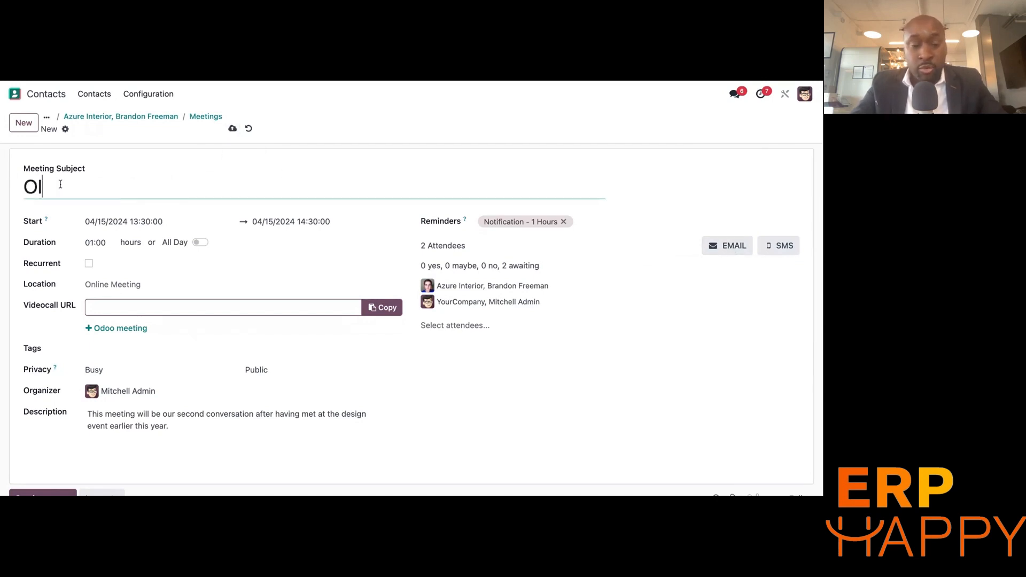
key(BackSpace)
key(BackSpace)
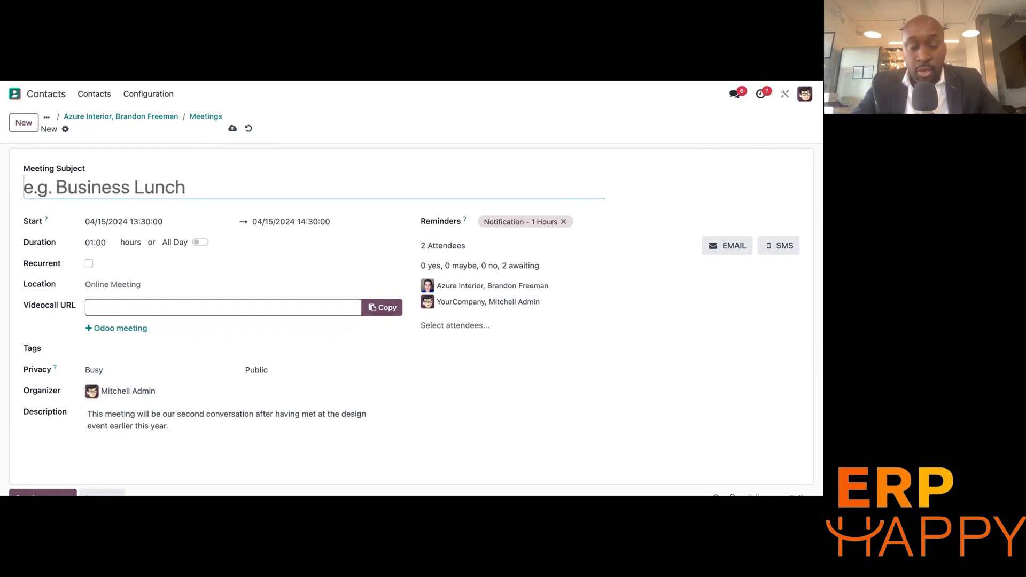
text(2nd m)
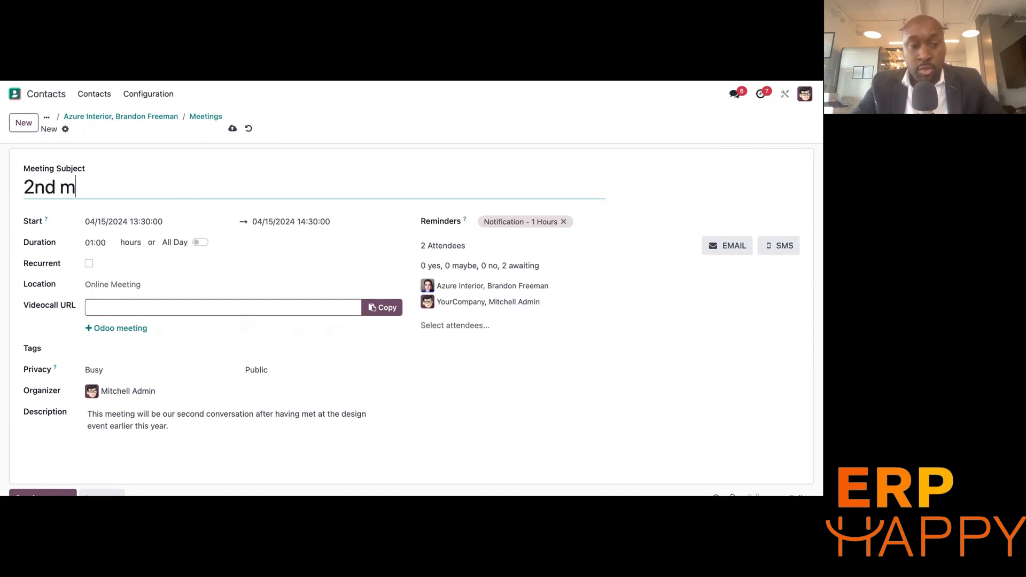
text(eeting)
click(232, 129)
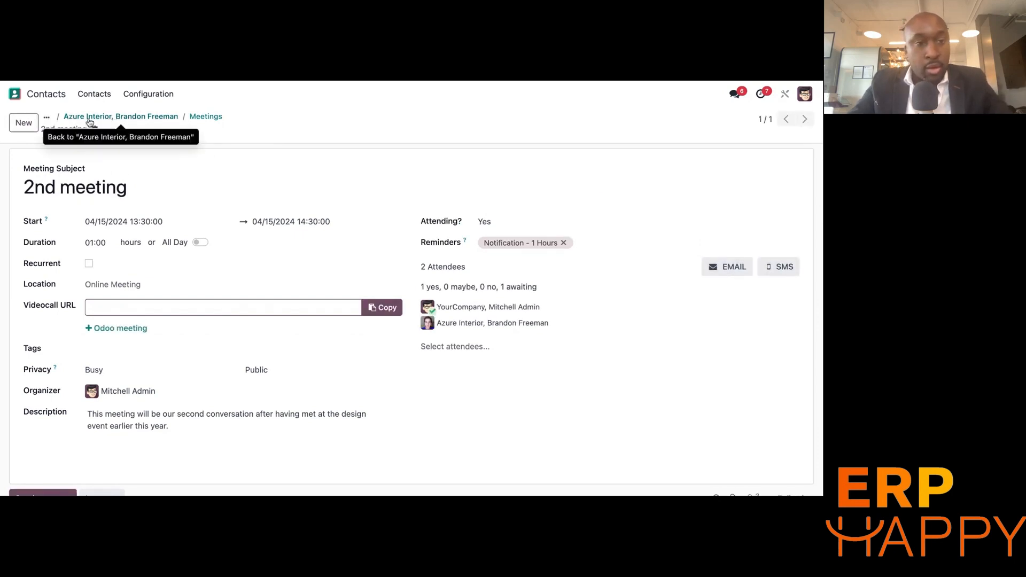
Return through the contact's record to the contacts overview and open the Azure Interior company record
click(145, 119)
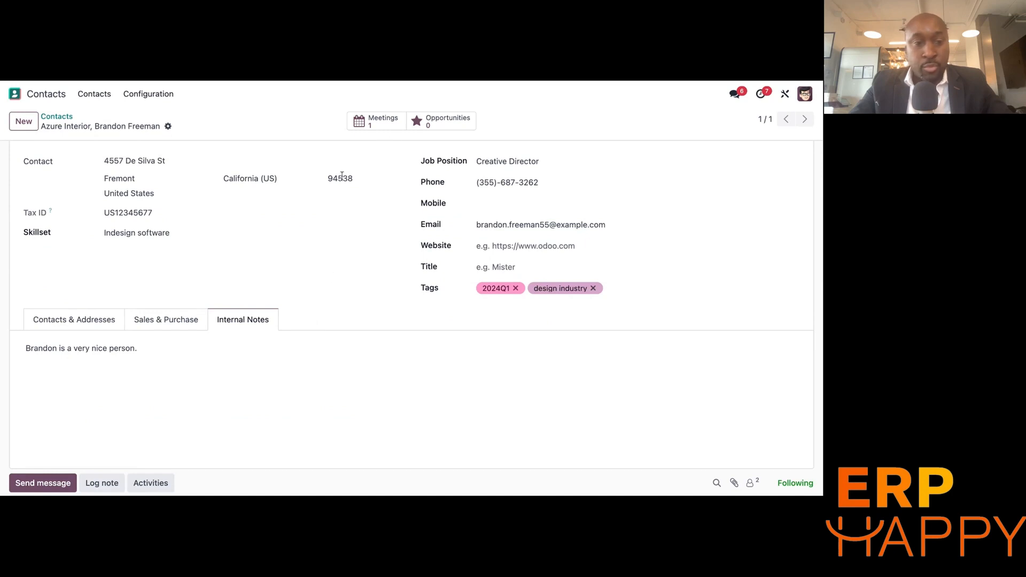
click(24, 122)
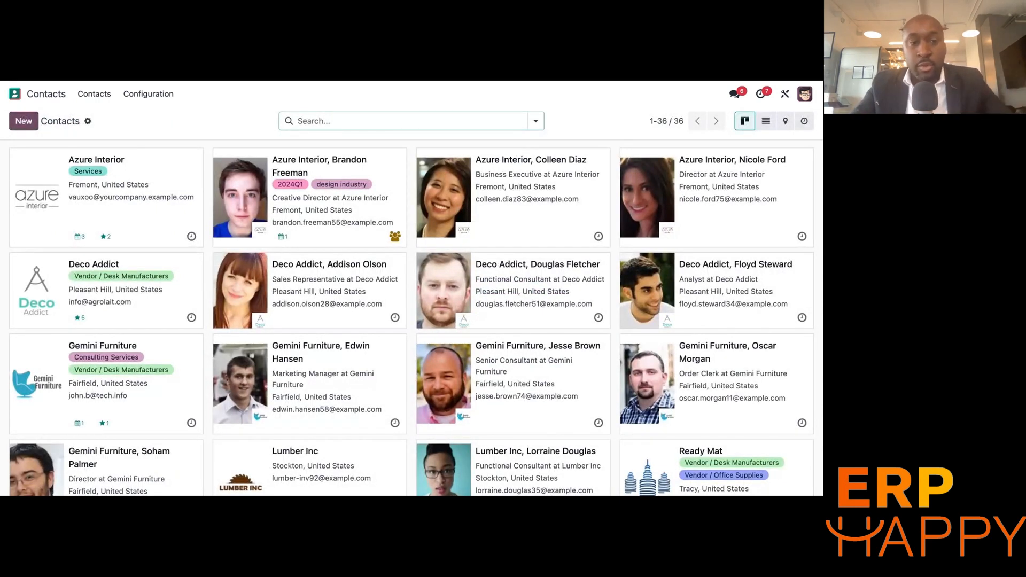
click(125, 165)
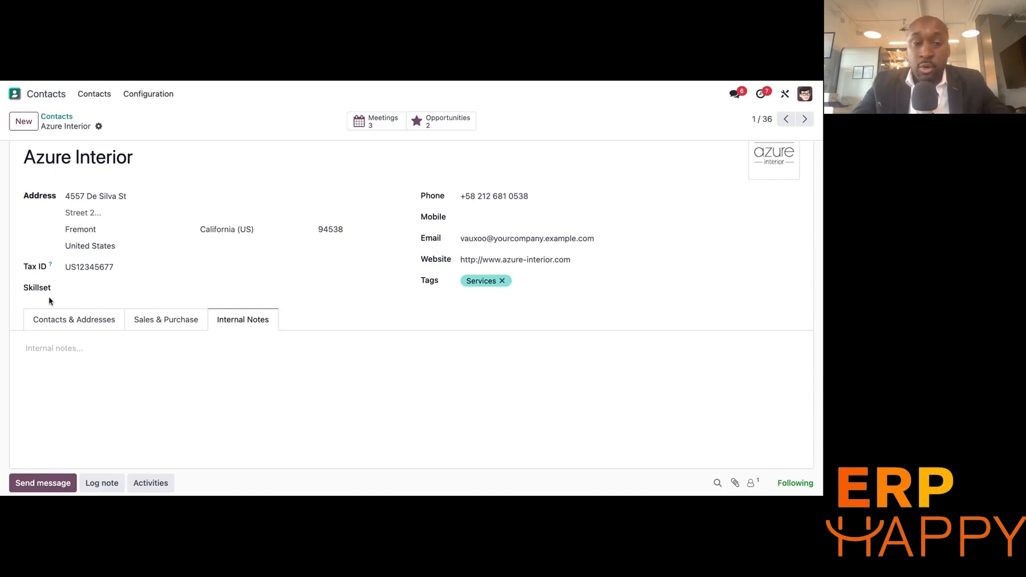
Examine Azure Interior's internal notes, sales and purchase details, and linked contacts and addresses
click(83, 393)
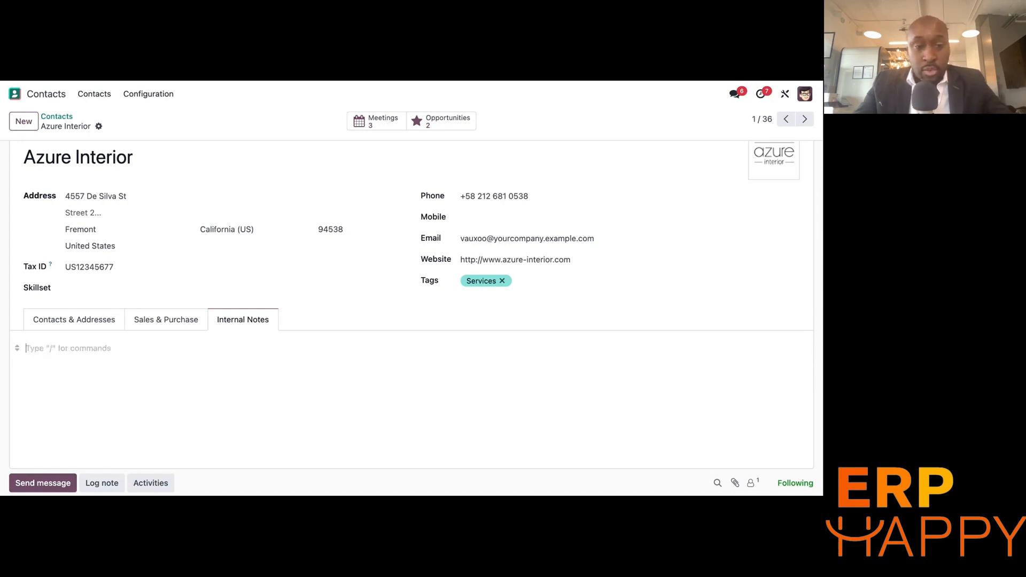
click(75, 325)
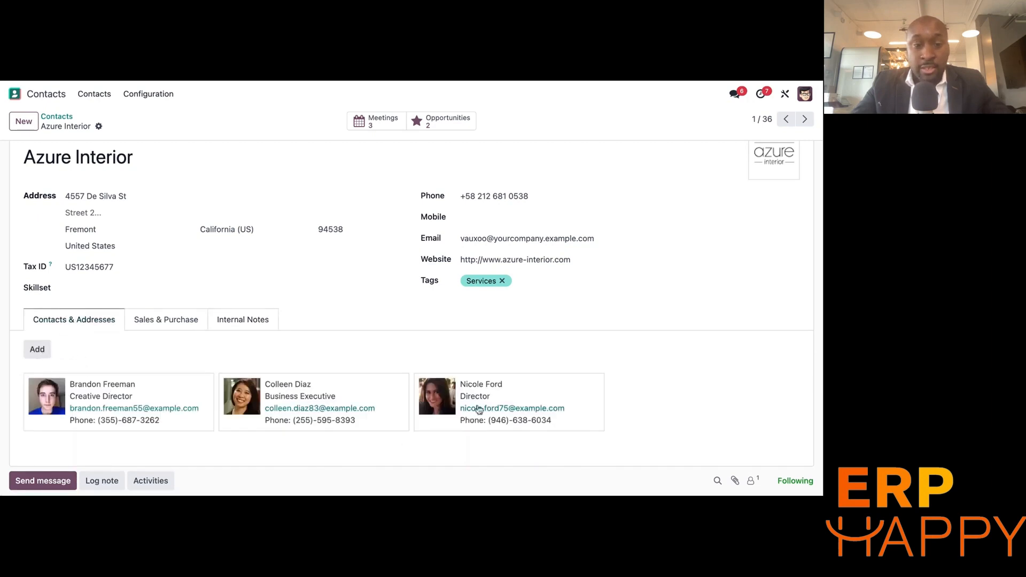
click(175, 327)
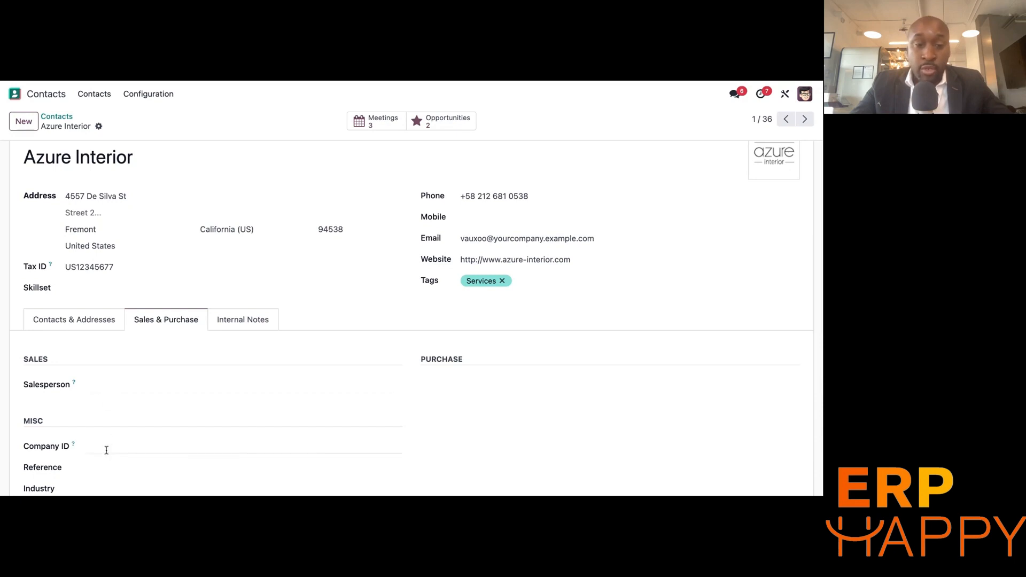
click(69, 323)
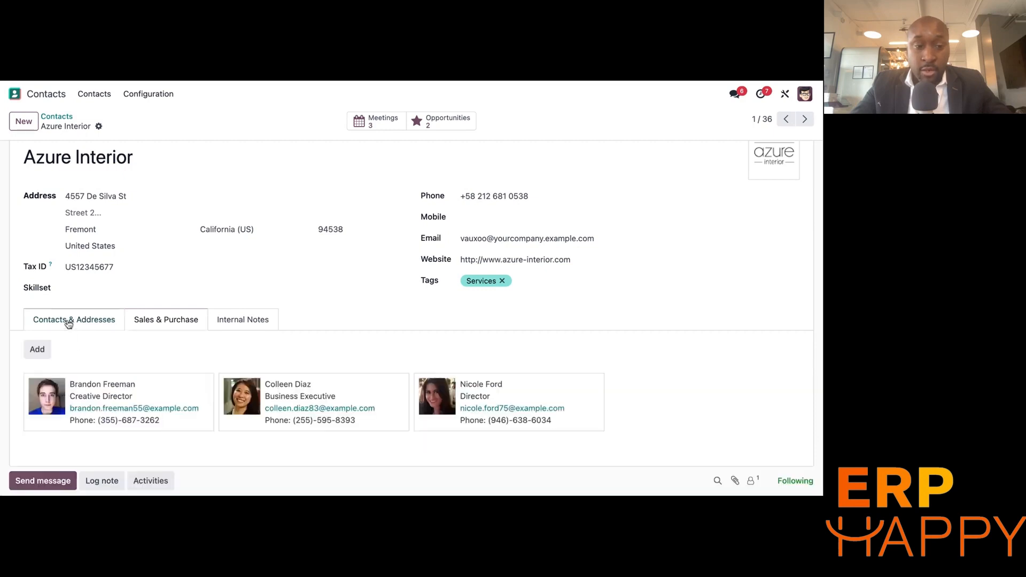
Review the linked contacts and the message history below them on the Azure Interior record
scroll(73, 359, down, 1)
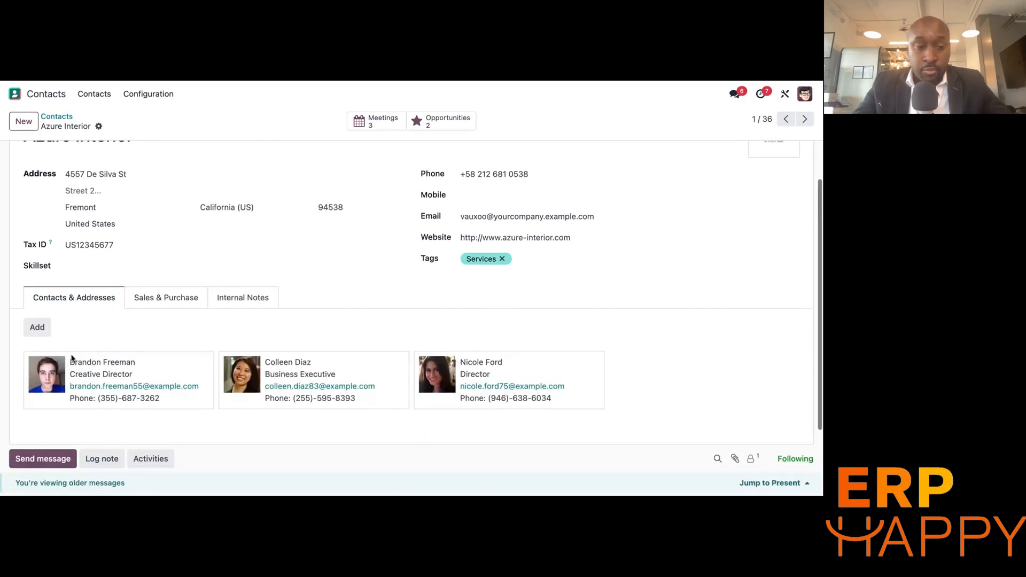
scroll(72, 359, down, 3)
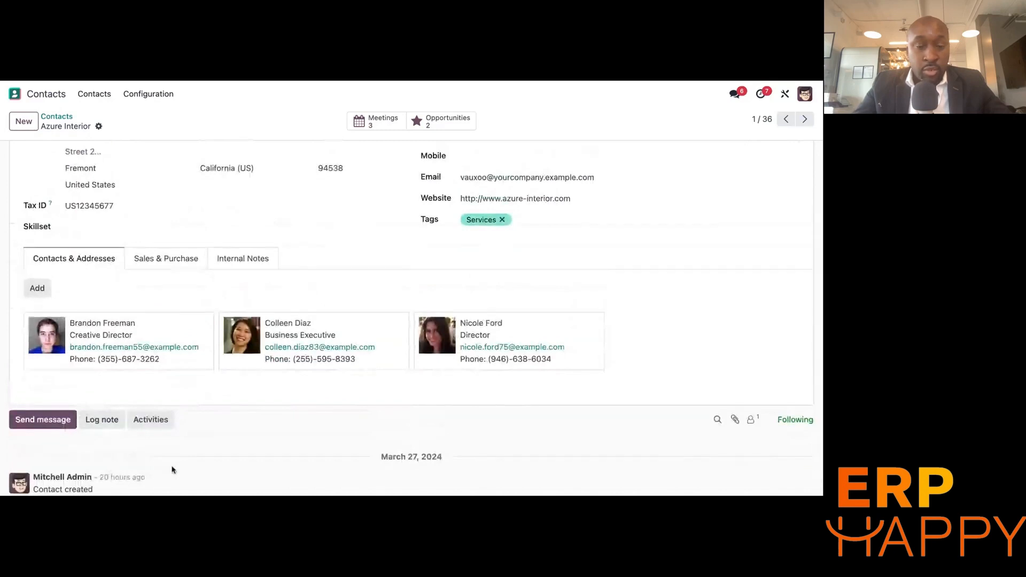
scroll(172, 469, down, 2)
scroll(173, 470, up, 4)
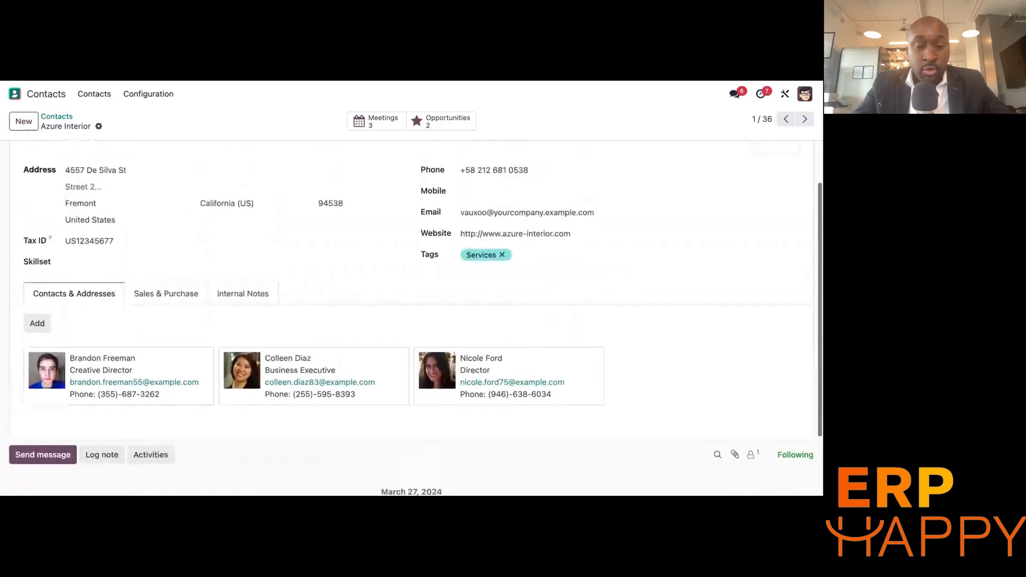
scroll(411, 317, up, 1)
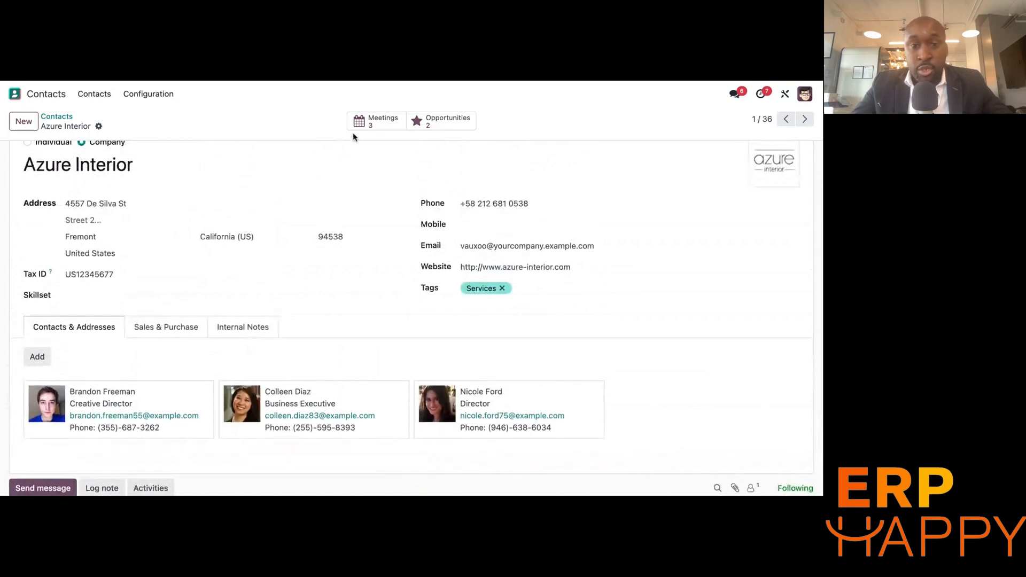
Open Azure Interior's meetings, check the calendar's period options, and show the meetings as a list
click(370, 122)
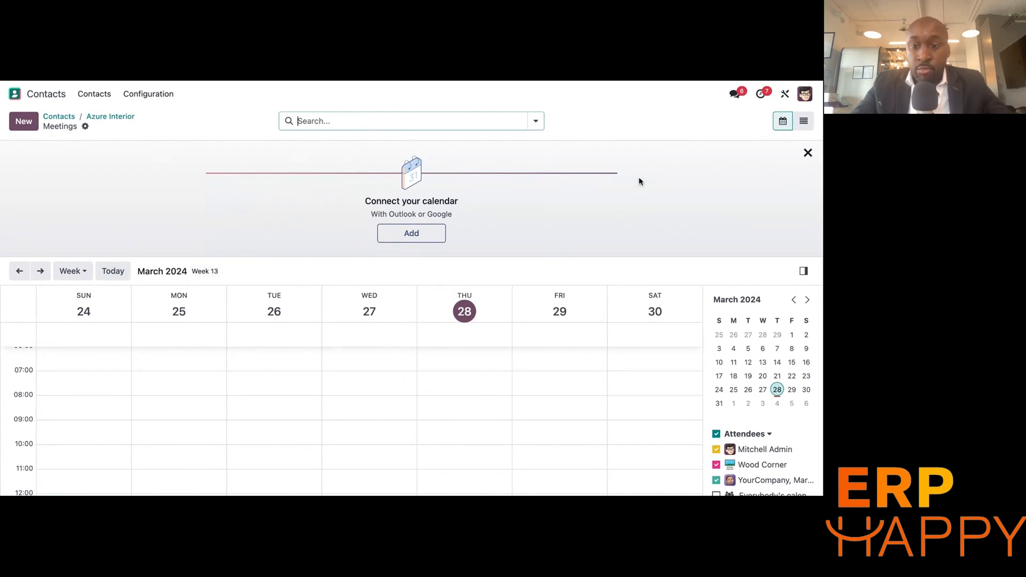
click(87, 274)
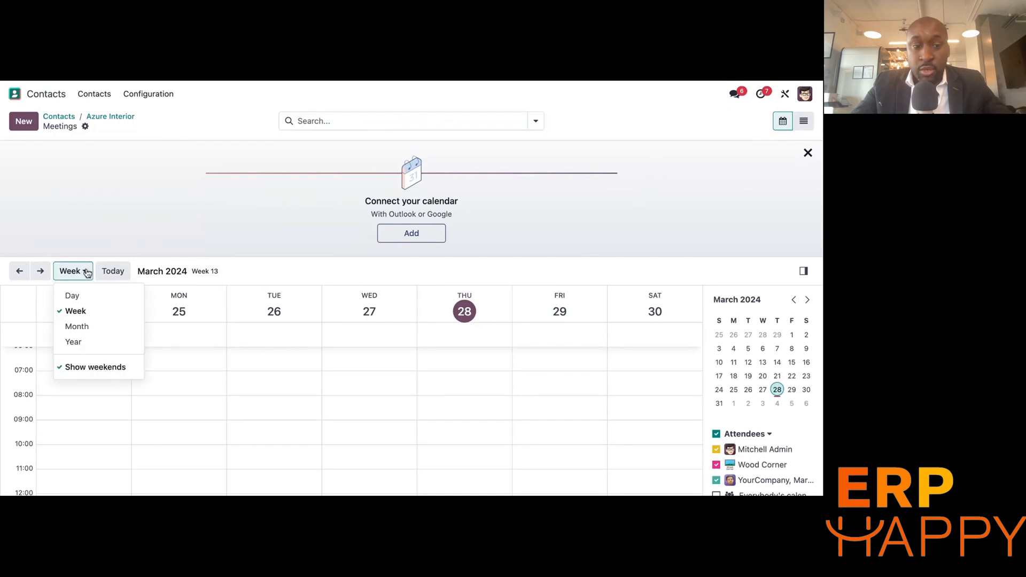
click(88, 274)
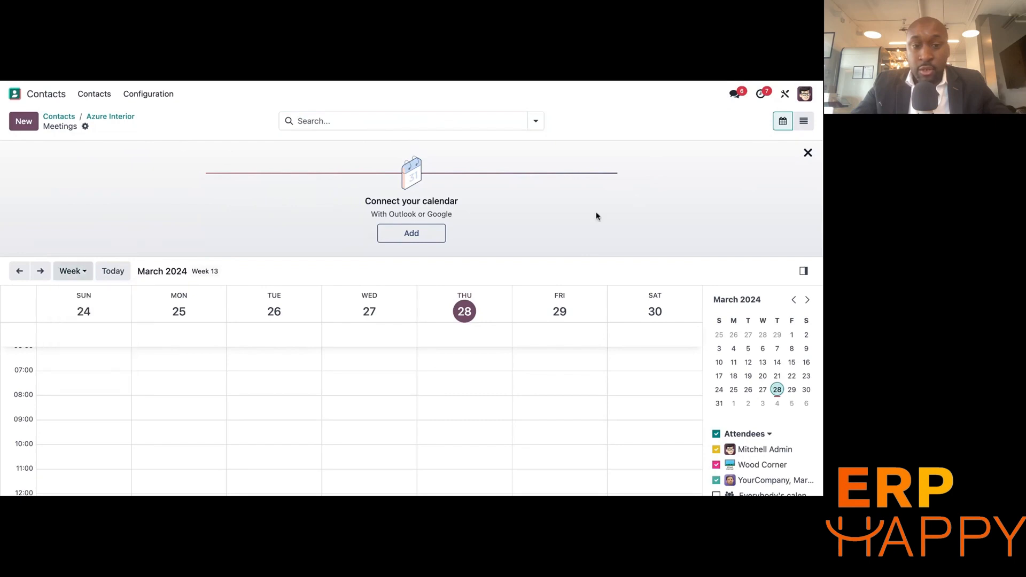
click(803, 121)
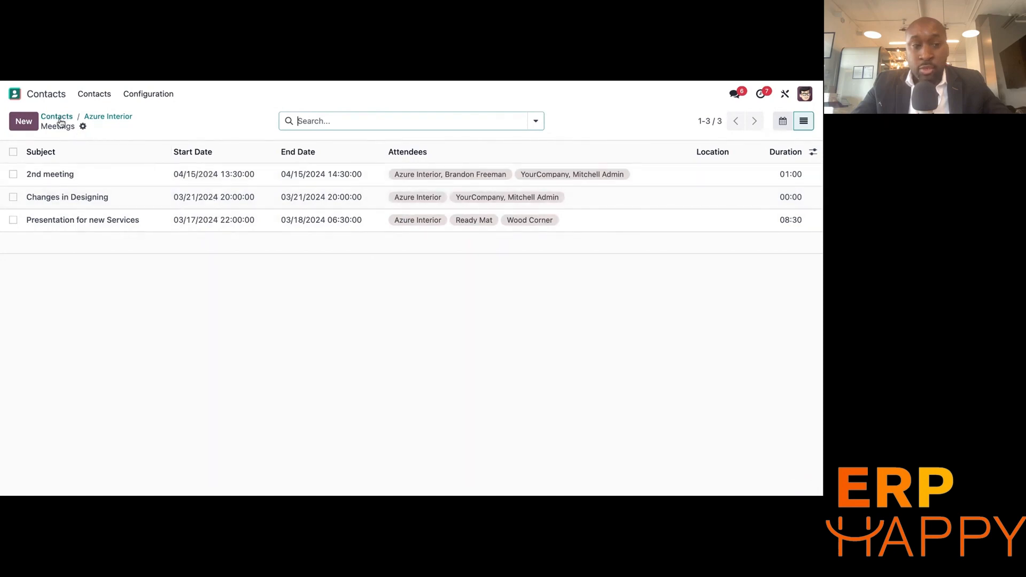
Return to the Azure Interior record and look over its company details, linked contacts and message history
click(98, 117)
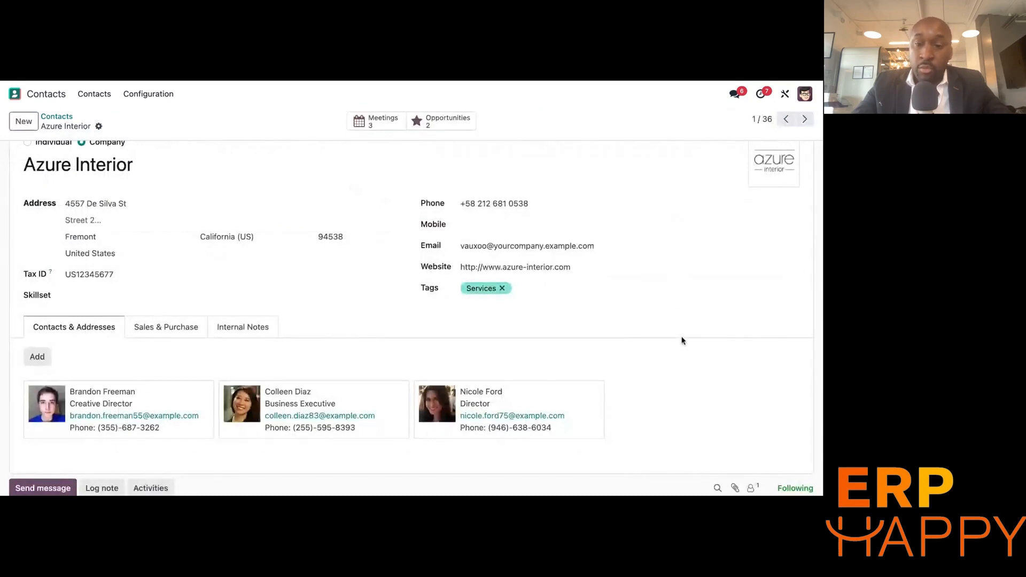
scroll(682, 340, up, 1)
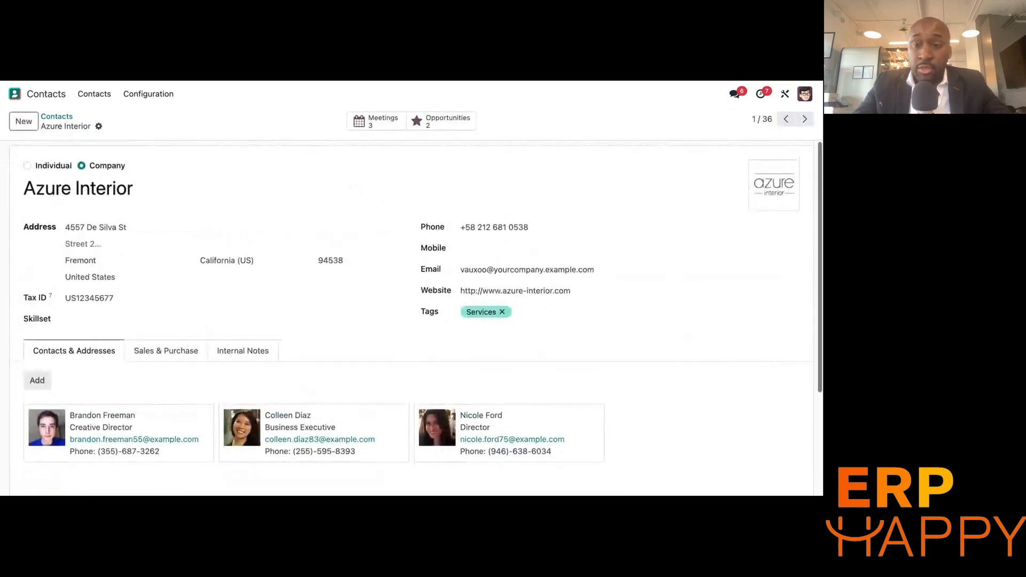
mouse_move(762, 190)
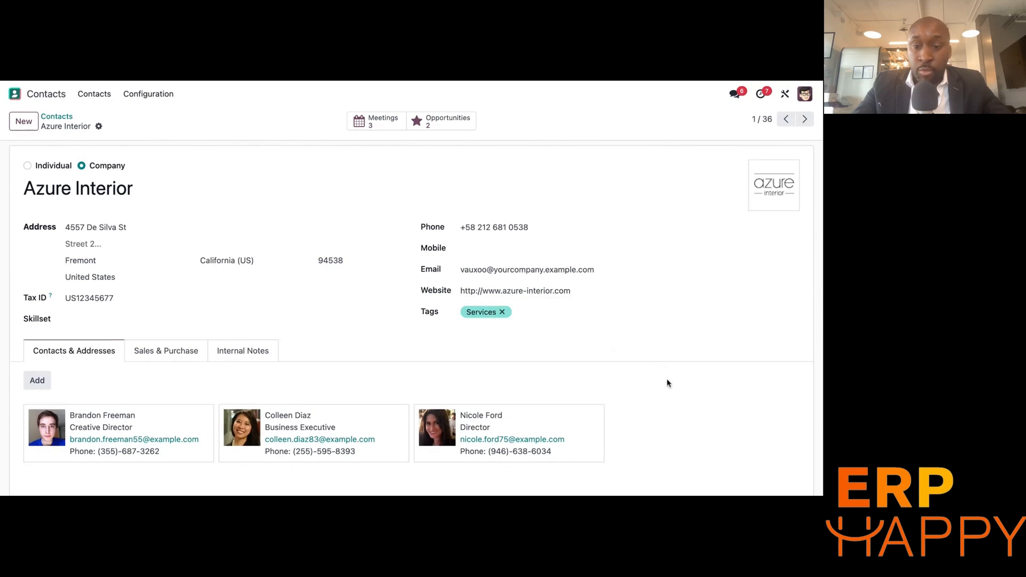
scroll(667, 384, down, 3)
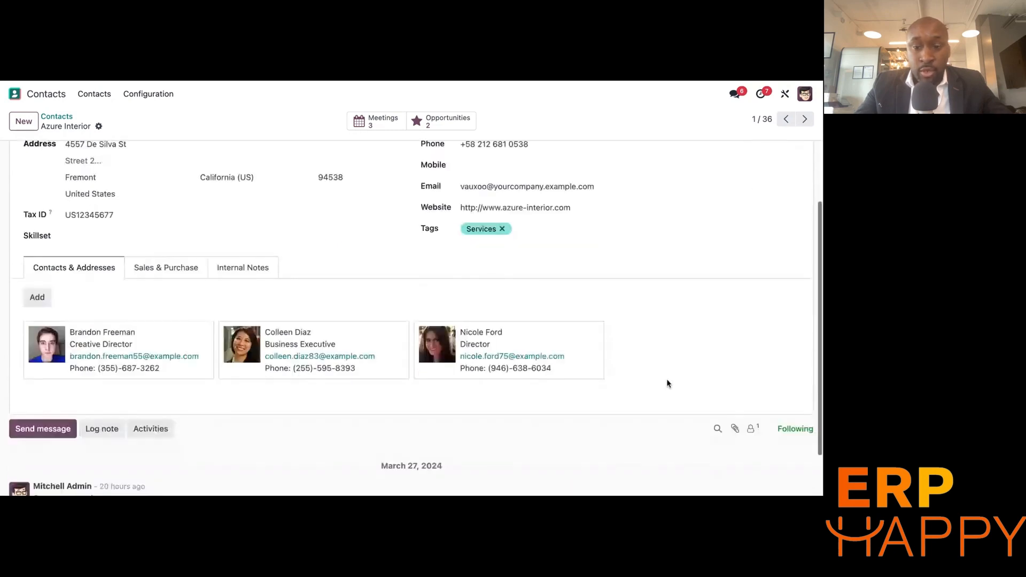
scroll(667, 384, up, 3)
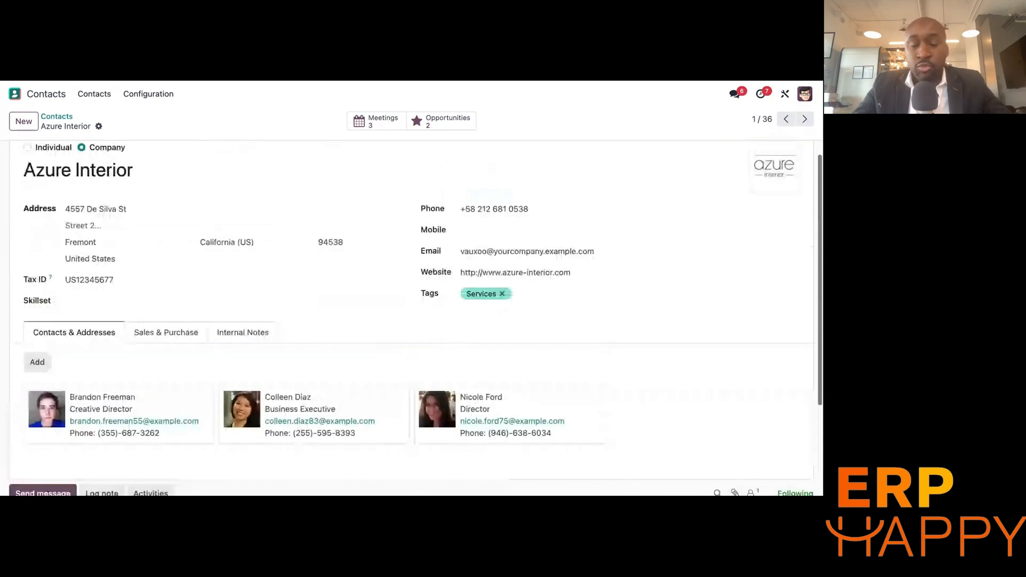
scroll(667, 383, up, 1)
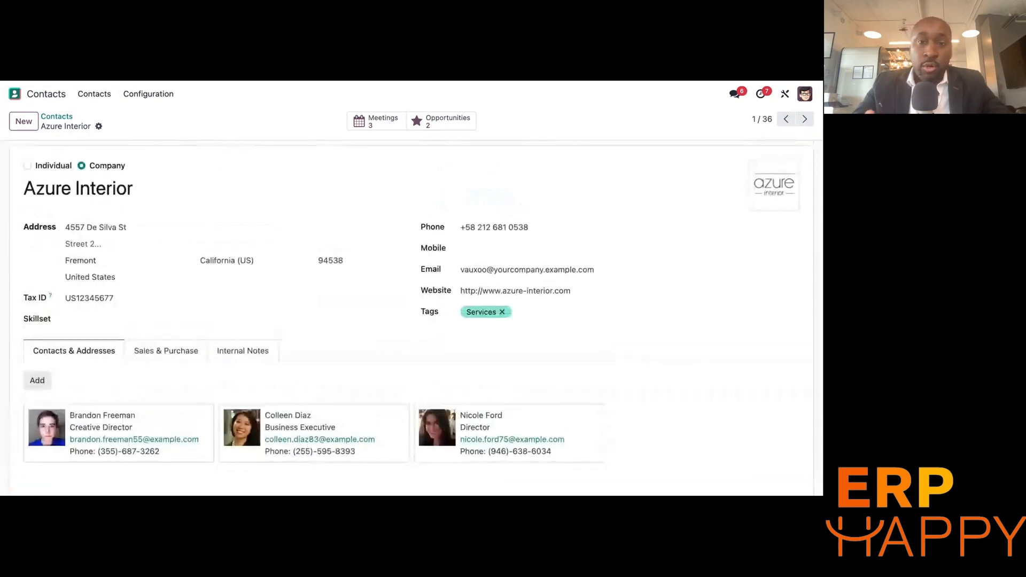